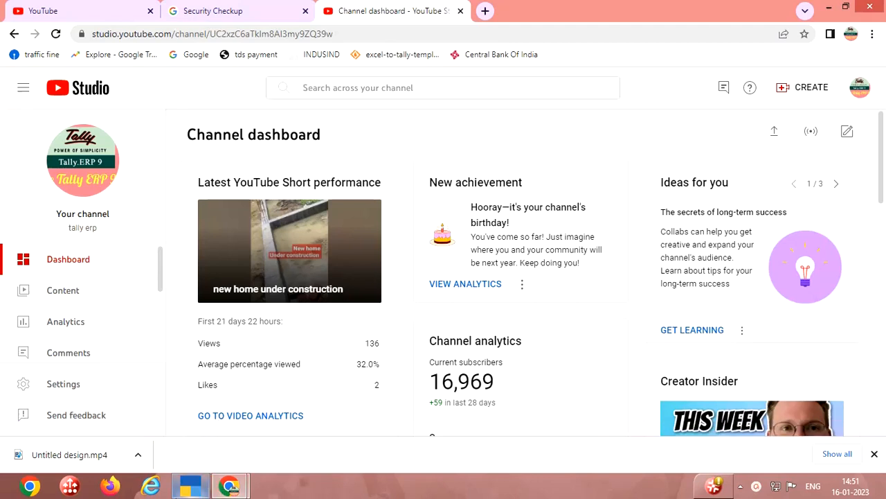
# Step: Minimise the Chrome window to reveal the desktop and TallyPrime
pyautogui.click(829, 7)
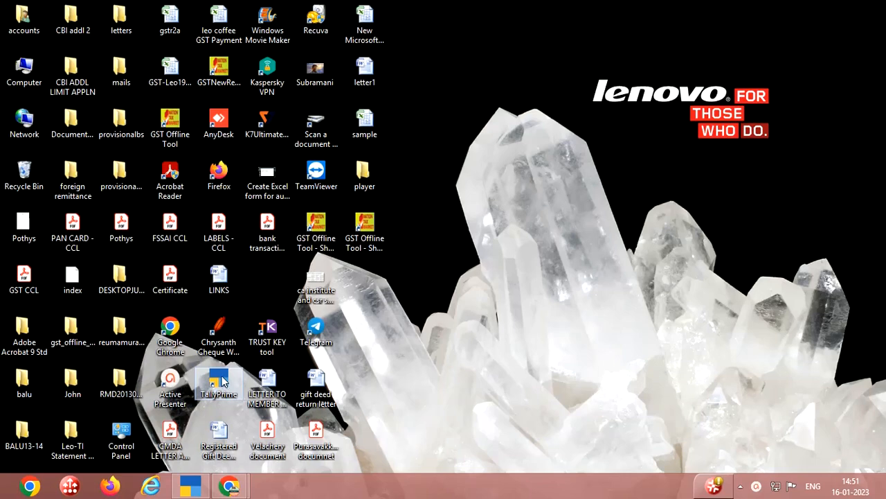
pyautogui.click(194, 485)
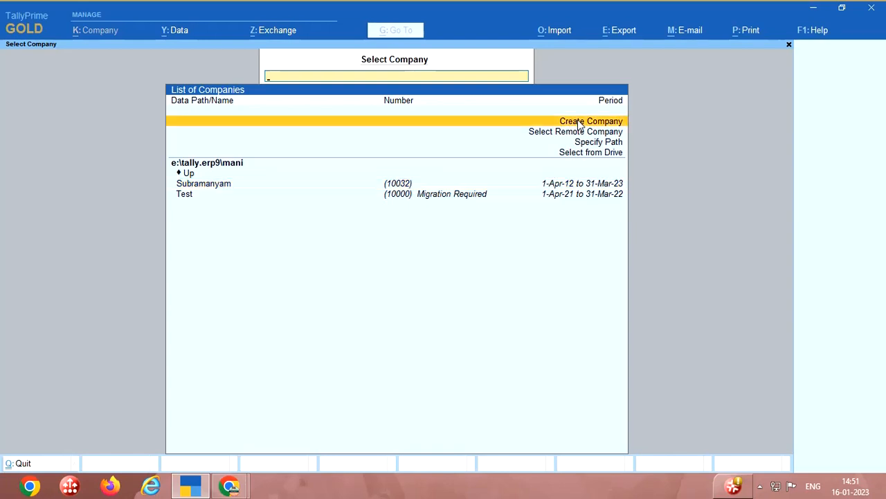
# Step: Begin a new company and set its data path to e:\tally.erp9\mani
pyautogui.click(580, 123)
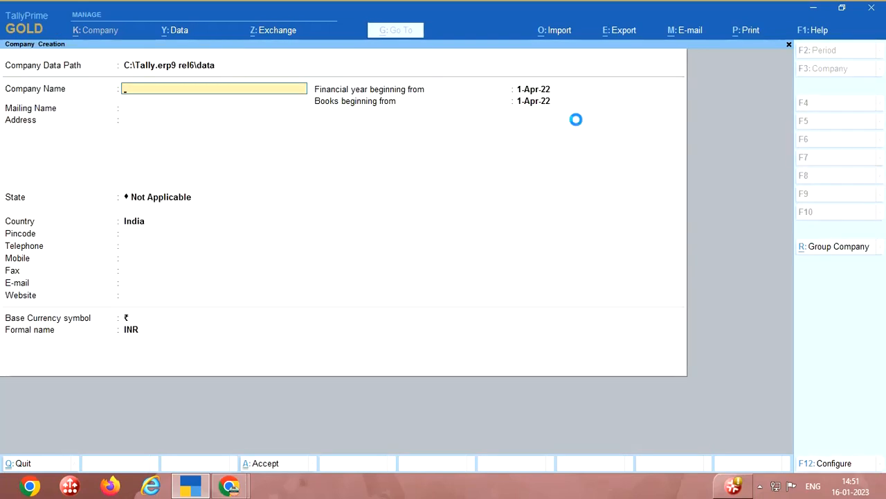
pyautogui.press('BackSpace')
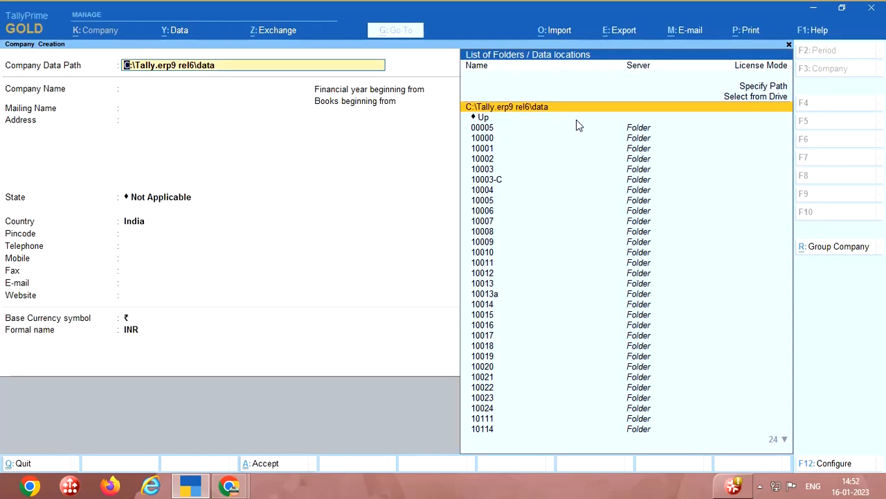
pyautogui.write('e')
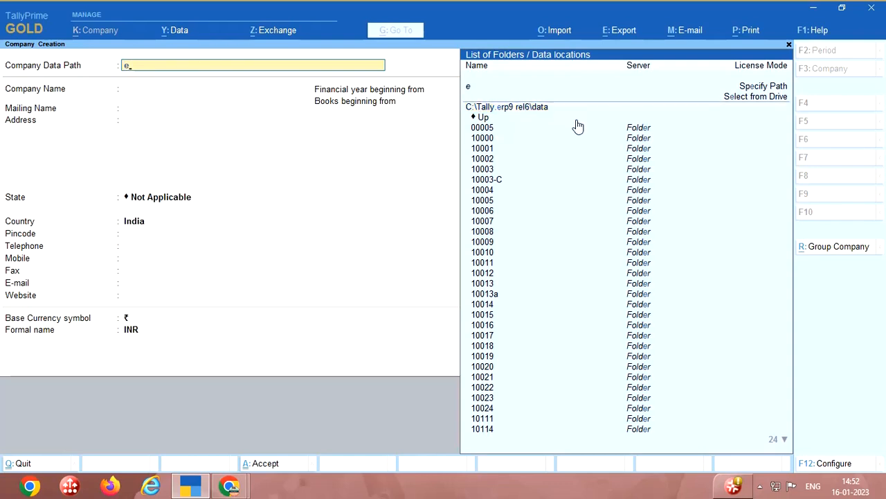
pyautogui.write(':\\tally.er')
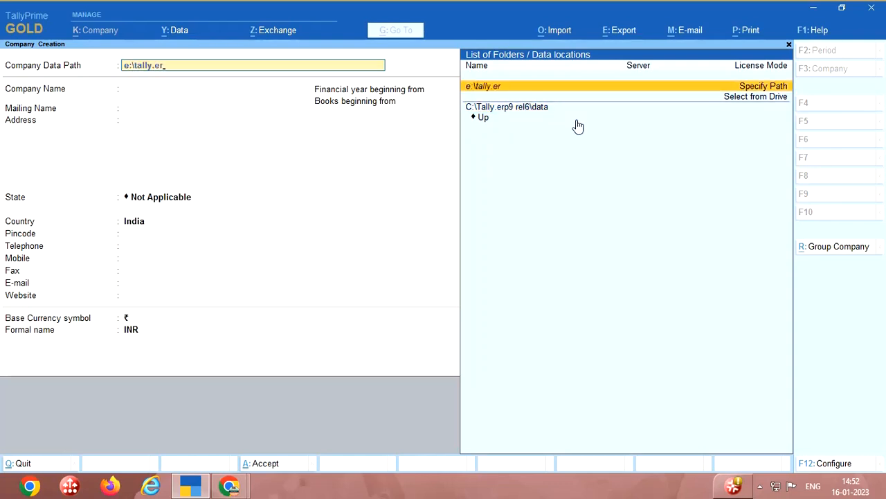
pyautogui.write('p')
pyautogui.write('9\\mani')
pyautogui.press('Return')
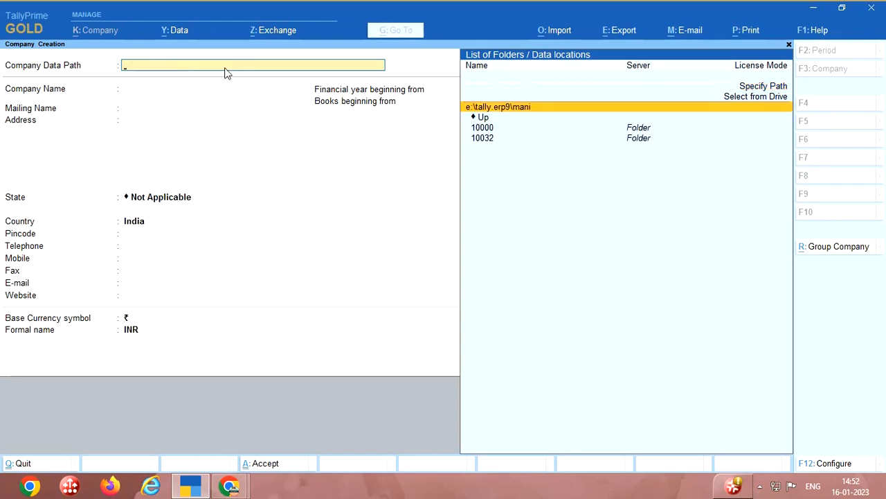
pyautogui.click(523, 110)
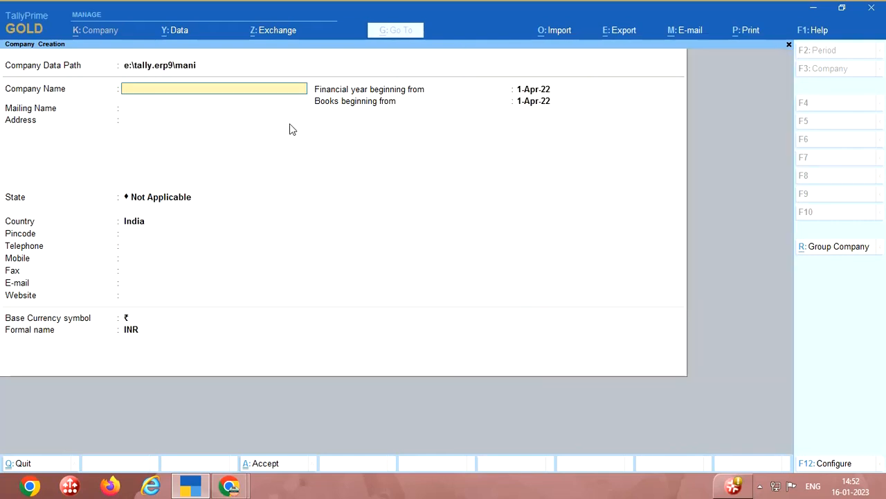
pyautogui.write('Xyz')
# Step: Enter company Xyz in Tamil Nadu, pincode 60004, books from 1-Apr-22, and save it
pyautogui.press('Return')
pyautogui.press('Return')
pyautogui.press('Return')
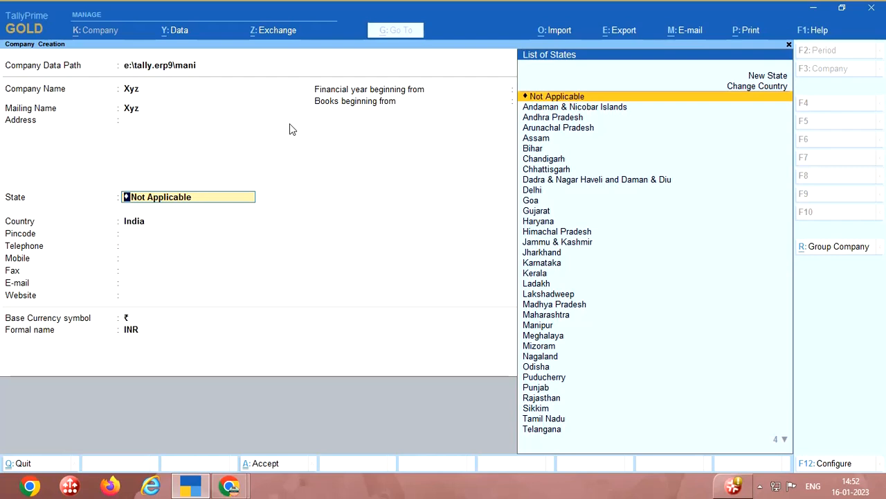
pyautogui.write('Tami')
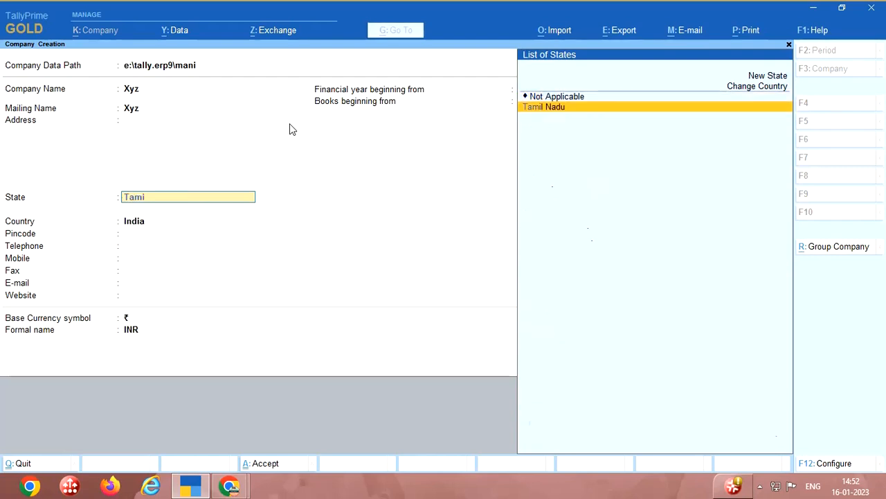
pyautogui.press('Return')
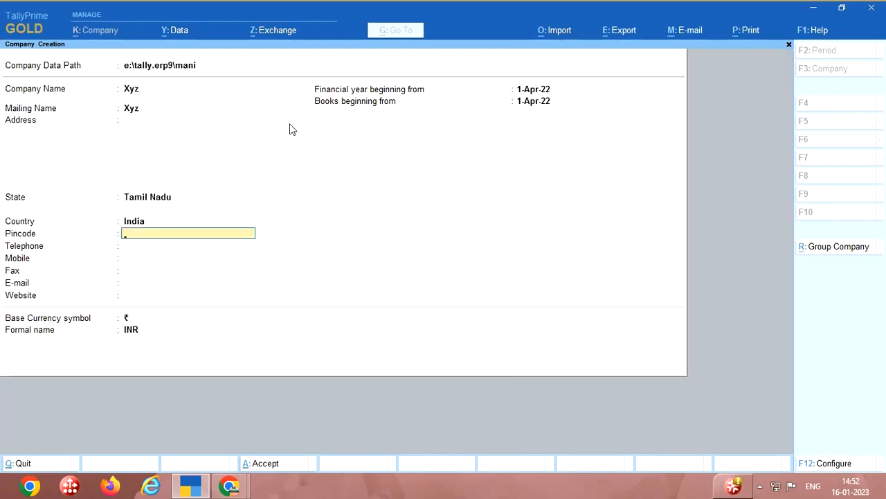
pyautogui.write('60004')
pyautogui.press('Return')
pyautogui.press('Return')
pyautogui.press('Return')
pyautogui.press('Return')
pyautogui.press('Return')
pyautogui.press('Return')
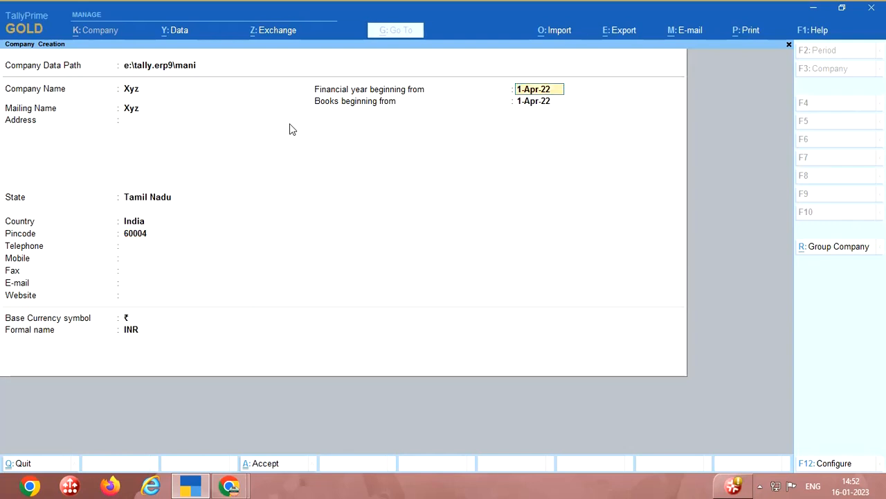
pyautogui.press('Return')
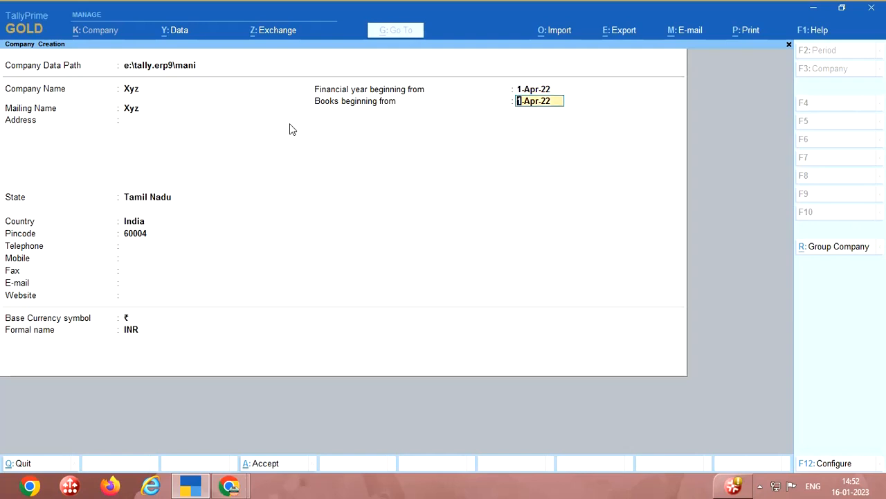
pyautogui.press('Return')
pyautogui.press('Return')
pyautogui.press('Return')
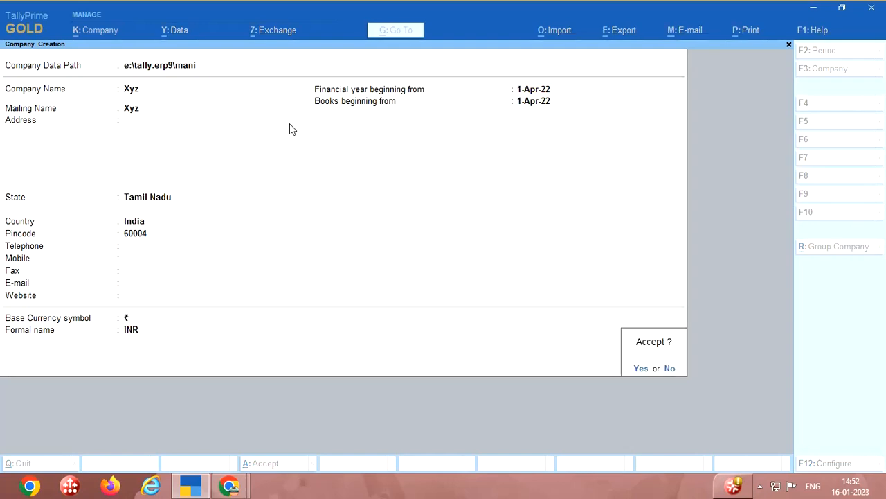
pyautogui.press('Return')
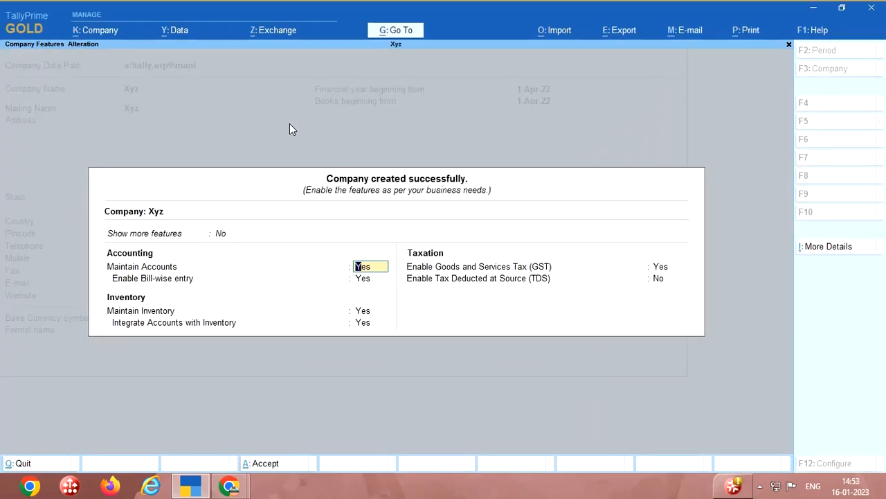
# Step: Set GST registration type to Regular, keep TDS off, and accept the company features
pyautogui.press('Return')
pyautogui.press('Return')
pyautogui.press('Return')
pyautogui.press('Return')
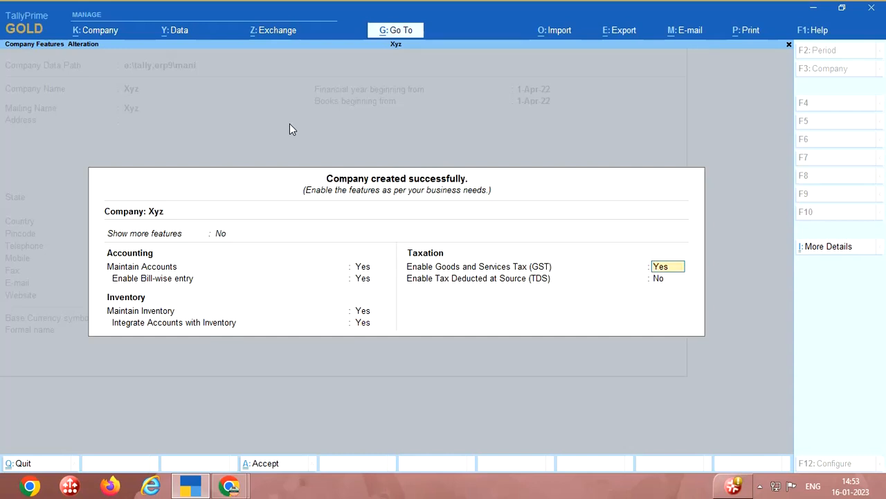
pyautogui.press('Return')
pyautogui.press('Return')
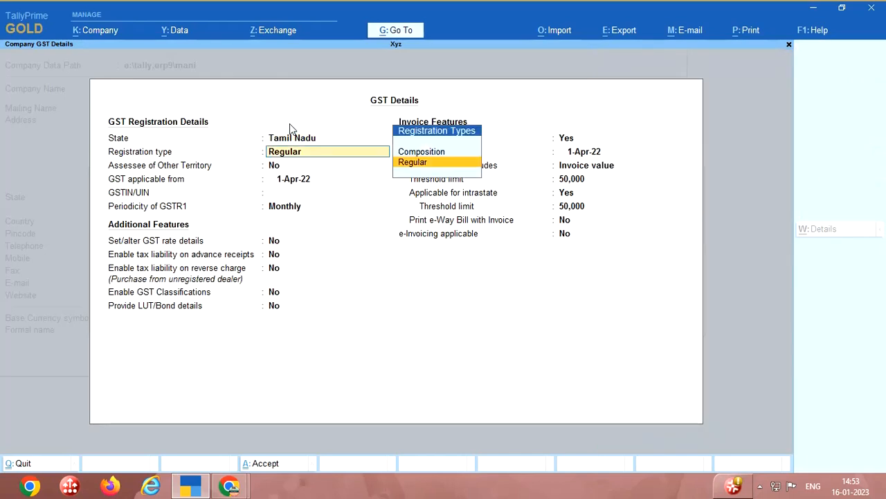
pyautogui.press('Return')
pyautogui.press('Return')
pyautogui.press('Return')
pyautogui.press('Return')
pyautogui.press('Return')
pyautogui.press('Return')
pyautogui.press('Return')
pyautogui.press('Return')
pyautogui.press('Return')
pyautogui.press('Return')
pyautogui.press('Return')
pyautogui.press('Return')
pyautogui.press('Return')
pyautogui.press('Return')
pyautogui.press('Return')
pyautogui.press('Return')
pyautogui.press('Return')
pyautogui.press('Return')
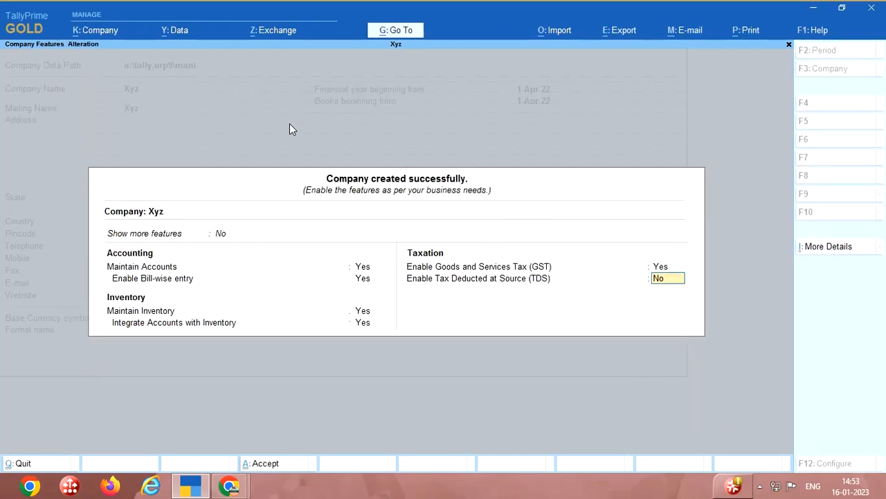
pyautogui.press('Return')
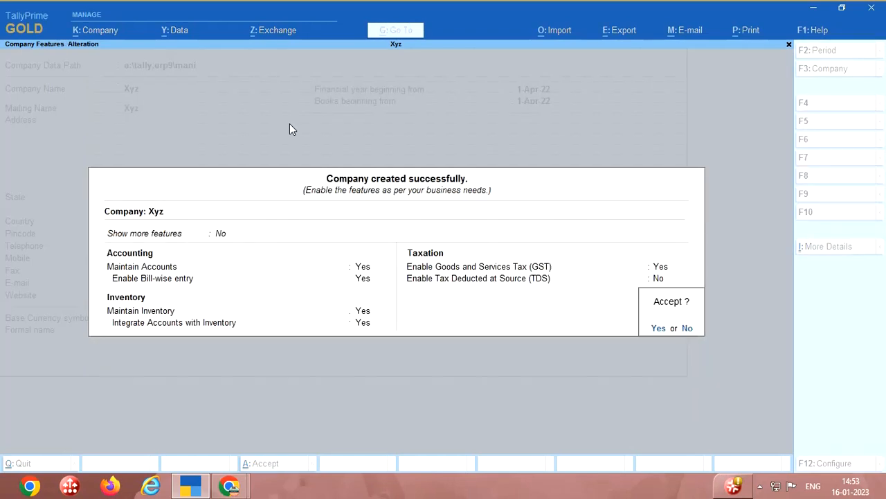
pyautogui.press('Return')
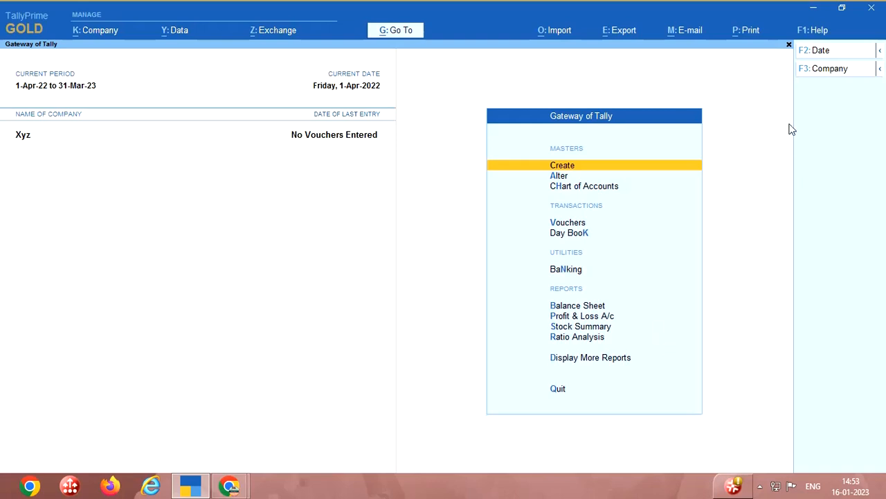
# Step: From the Change Company menu, bring up the Select Company list for the mani data folder
pyautogui.click(827, 72)
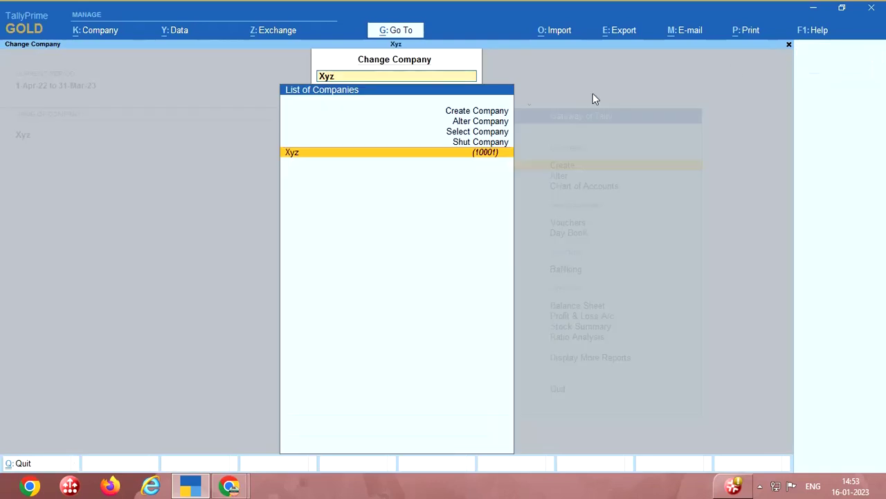
pyautogui.click(476, 157)
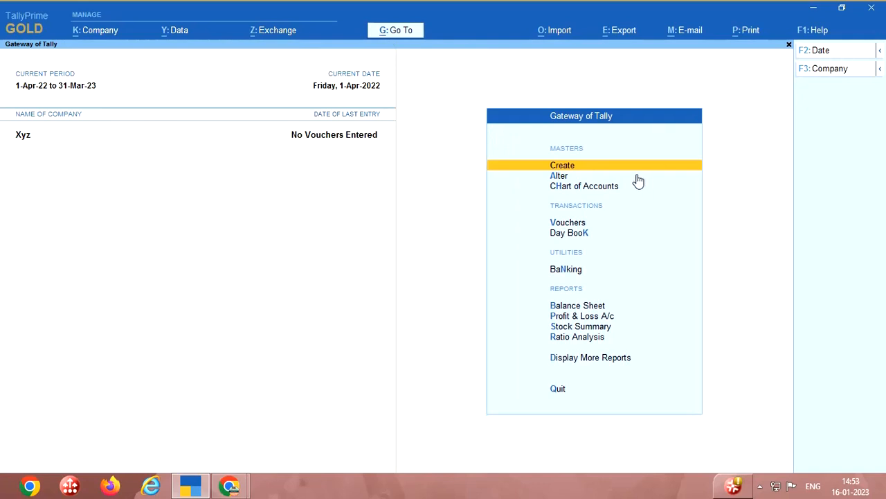
pyautogui.click(833, 72)
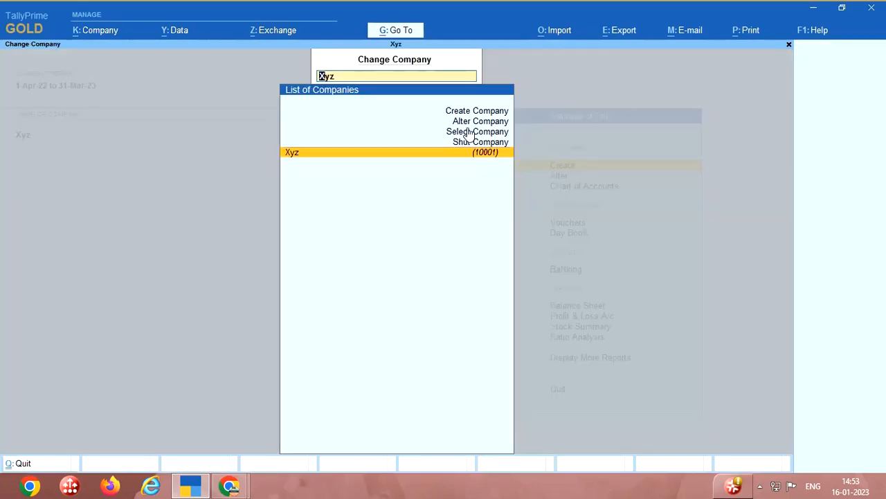
pyautogui.press('Up')
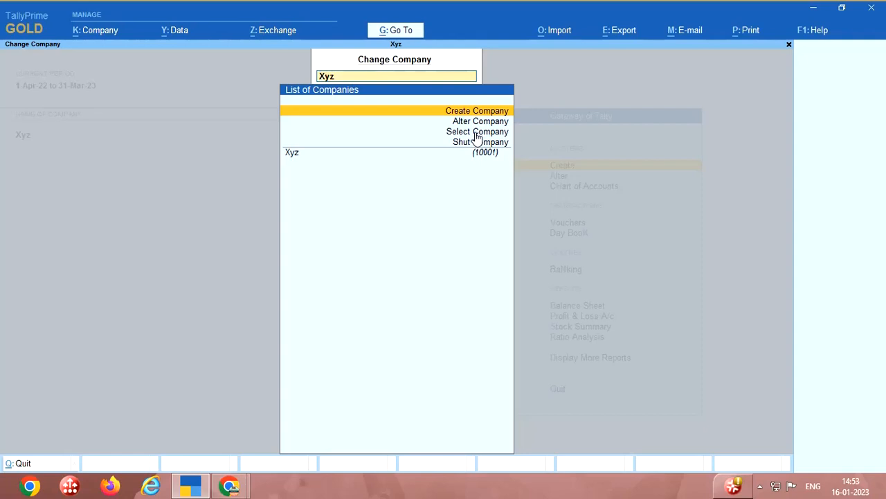
pyautogui.press('Down')
pyautogui.press('Down')
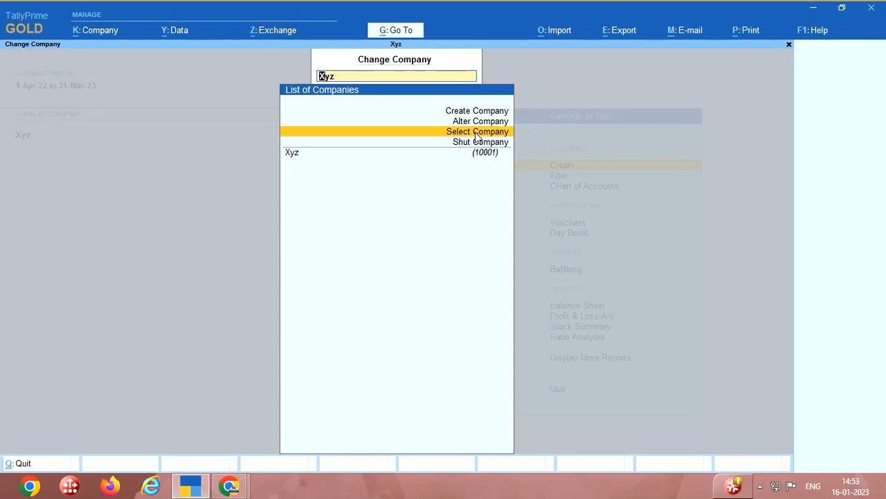
pyautogui.click(477, 131)
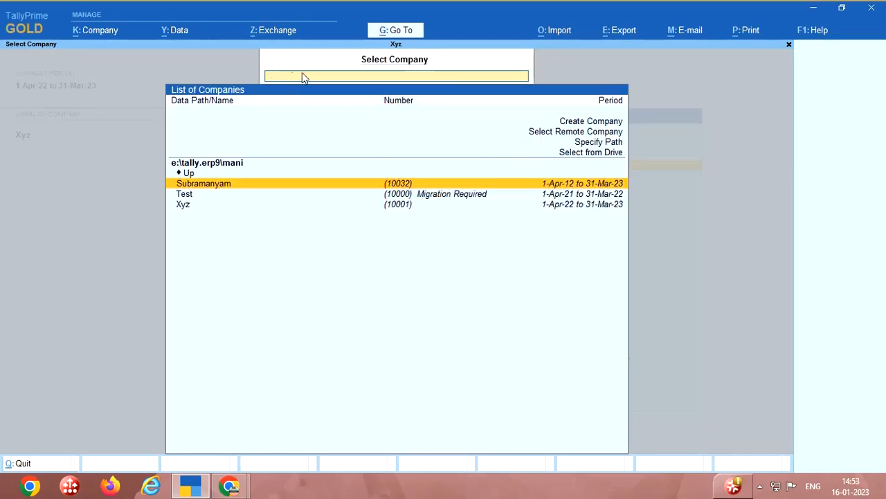
pyautogui.write('e:\\')
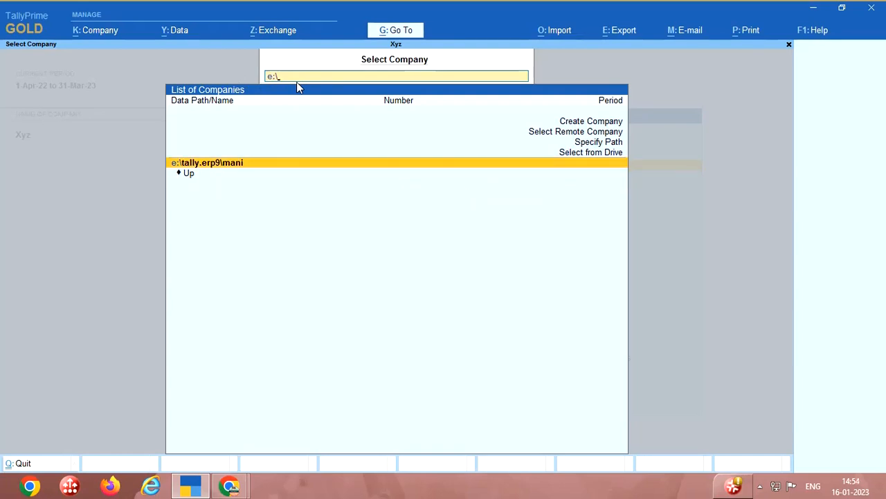
pyautogui.write('tally.')
pyautogui.write('ep9')
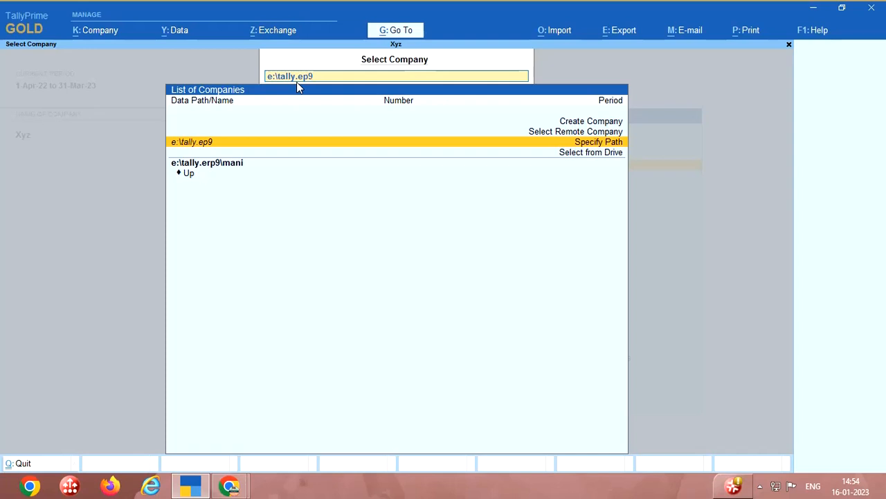
# Step: Correct the typed data path, back out, and load company Xyz from the Change Company list
pyautogui.press('BackSpace')
pyautogui.press('BackSpace')
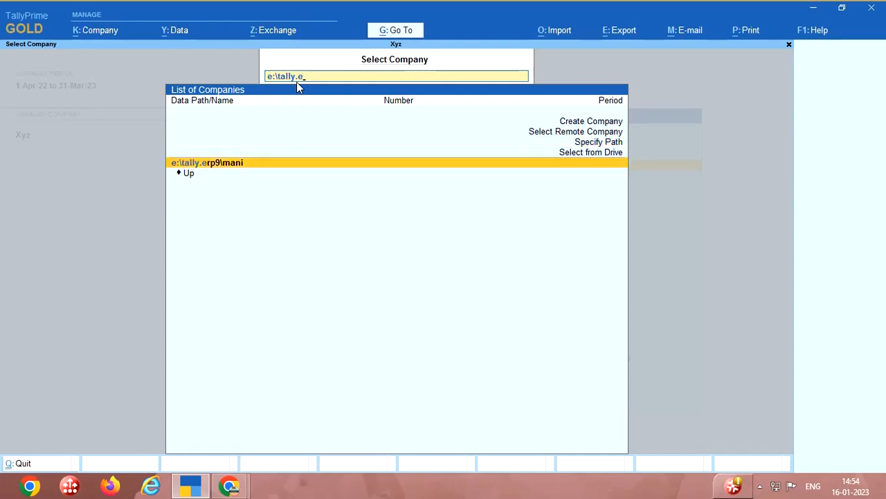
pyautogui.write('erp')
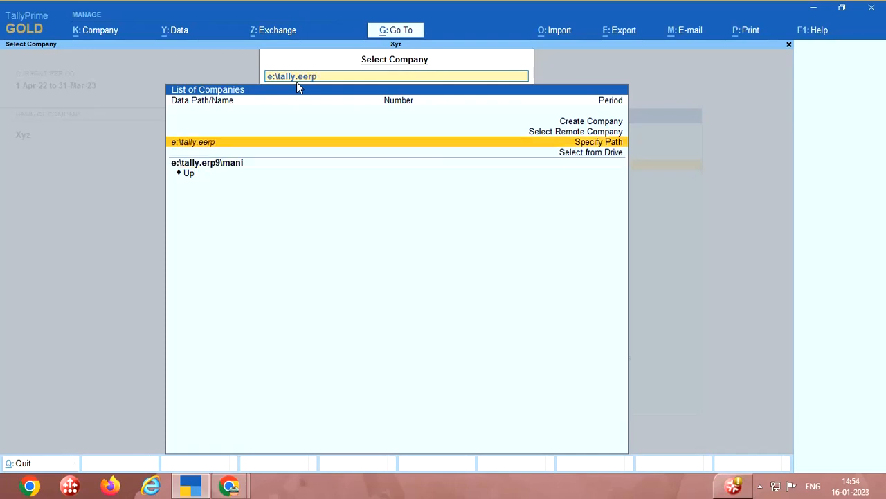
pyautogui.press('BackSpace')
pyautogui.press('BackSpace')
pyautogui.press('BackSpace')
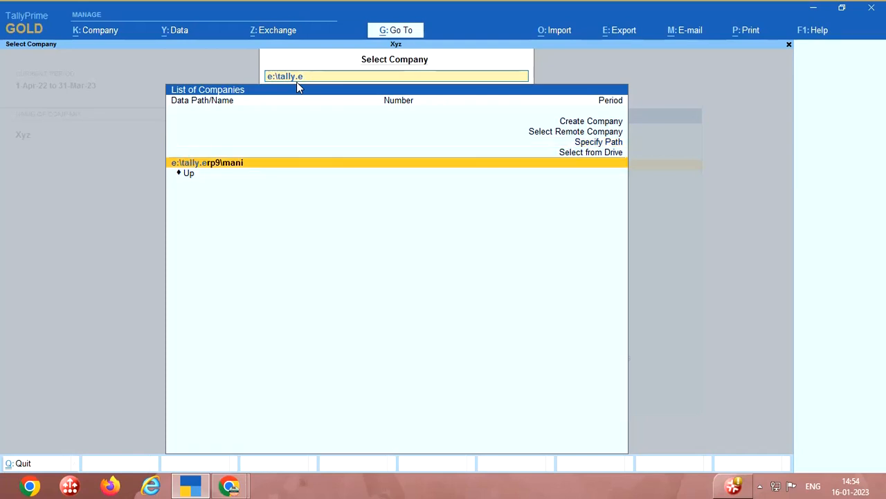
pyautogui.write('rp')
pyautogui.write('\\mani')
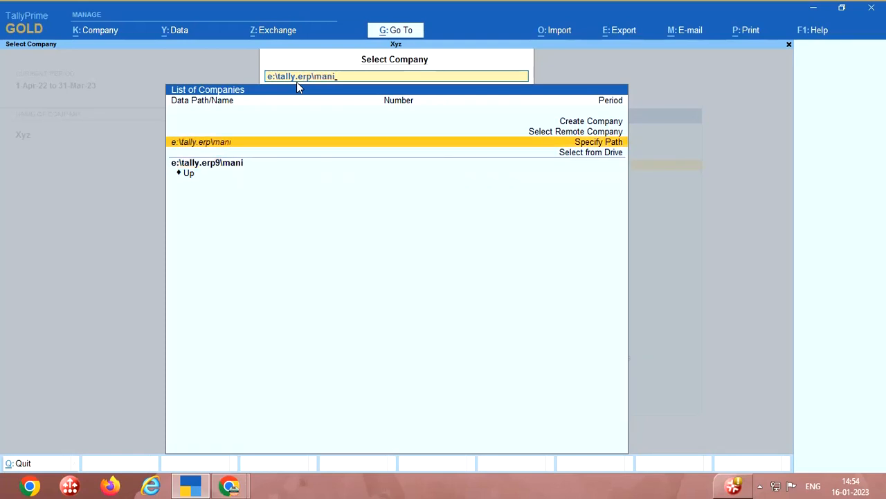
pyautogui.press('Return')
pyautogui.press('Return')
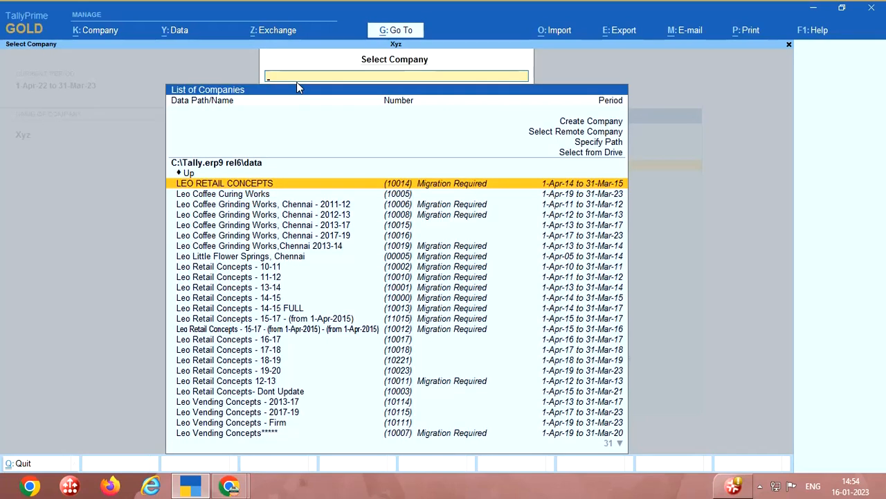
pyautogui.press('Escape')
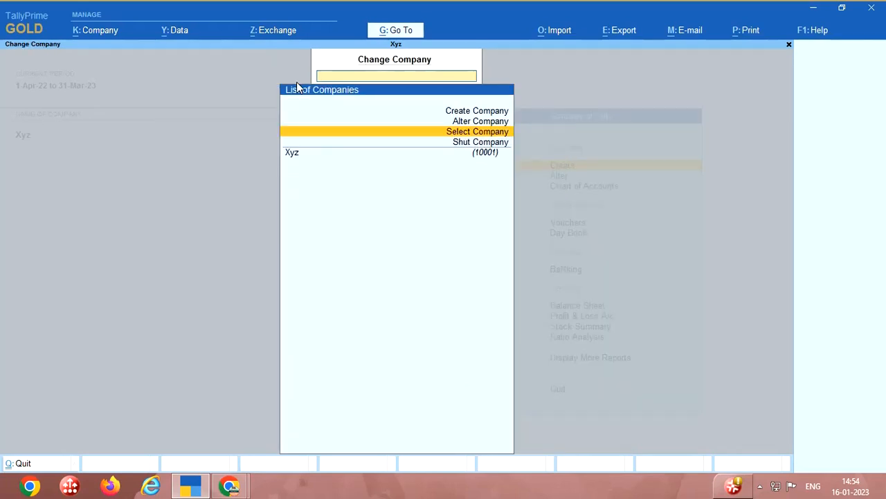
pyautogui.press('Down')
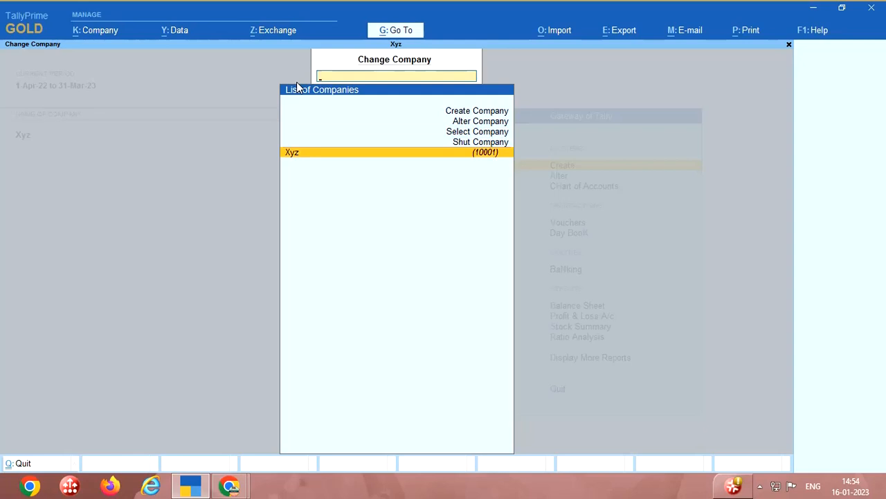
pyautogui.click(484, 154)
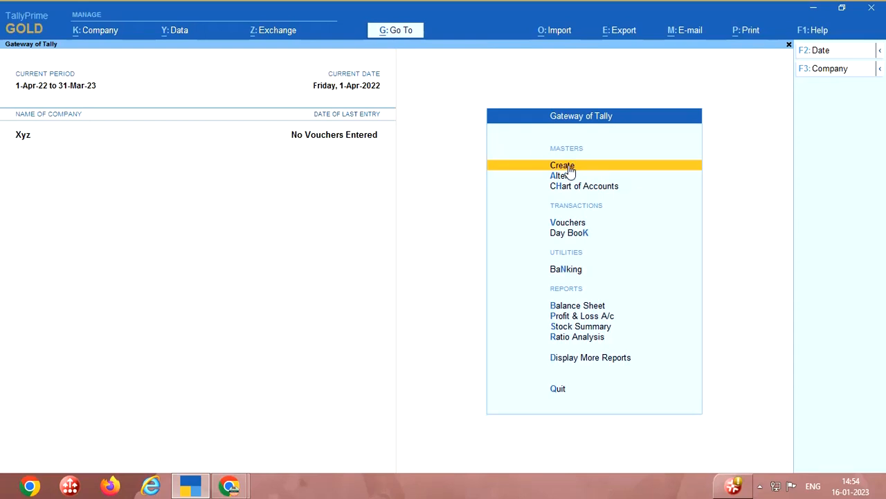
# Step: Go to Create, highlight Ledger in the List of Masters and start a new ledger
pyautogui.press('Up')
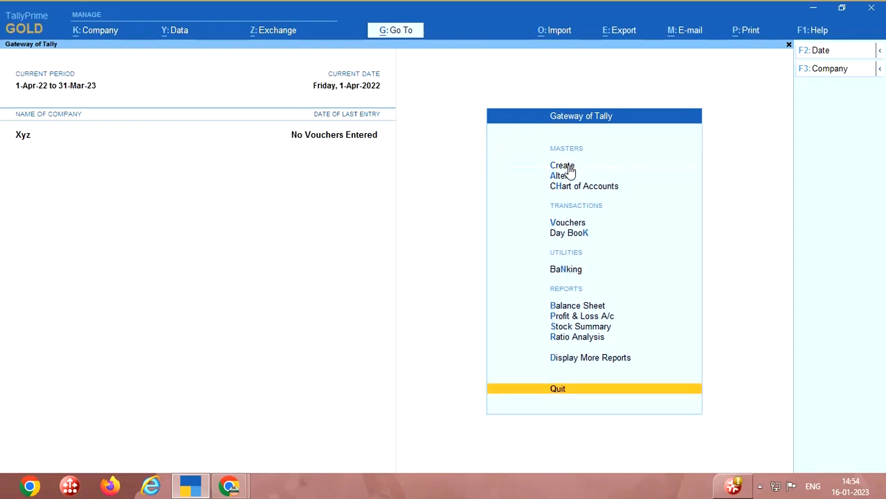
pyautogui.press('Down')
pyautogui.click(569, 170)
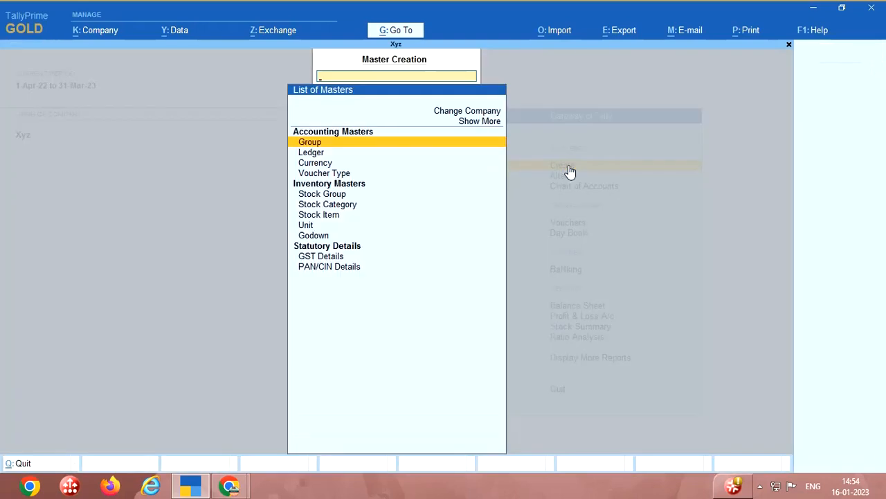
pyautogui.press('Down')
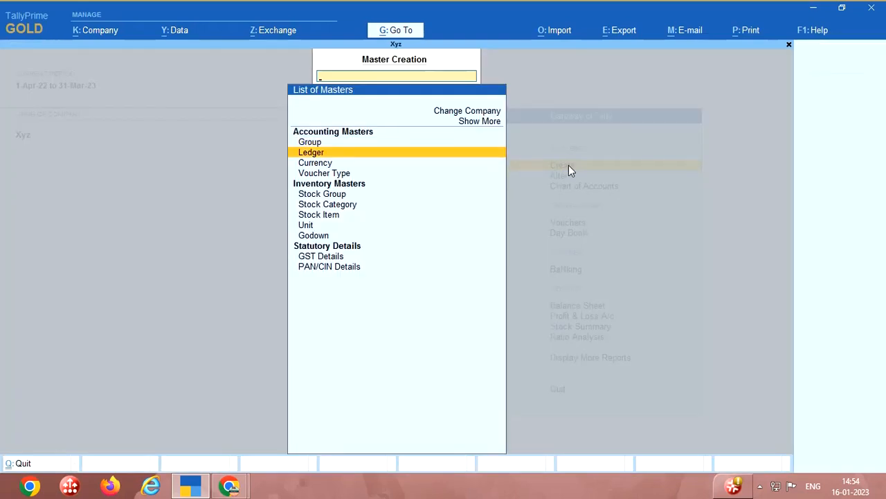
pyautogui.press('Up')
pyautogui.press('Down')
pyautogui.press('Return')
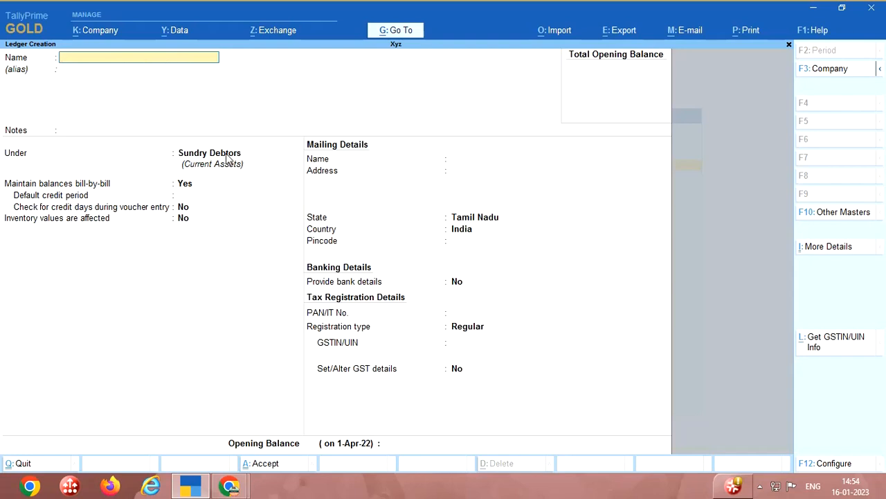
pyautogui.write('Postage')
# Step: Name the ledger Postage, erase the partial group, then quit without saving
pyautogui.press('Return')
pyautogui.press('Return')
pyautogui.press('Return')
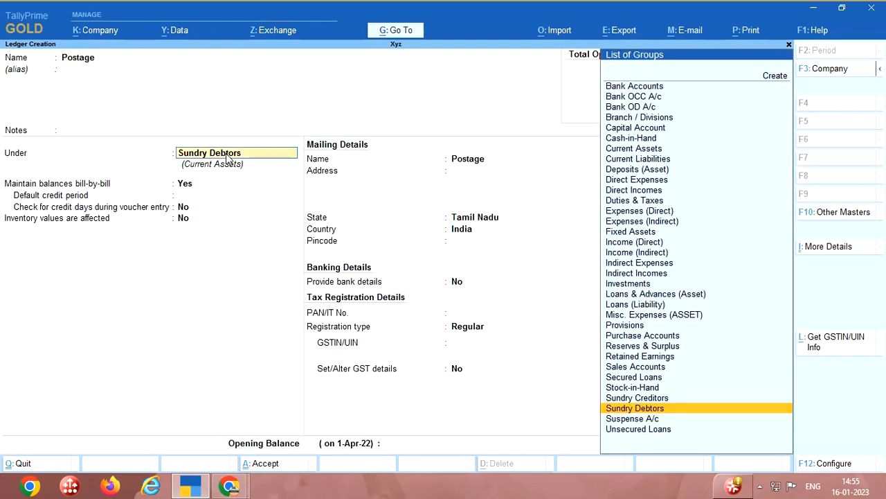
pyautogui.write('Ind')
pyautogui.press('Down')
pyautogui.press('Up')
pyautogui.press('BackSpace')
pyautogui.press('BackSpace')
pyautogui.press('BackSpace')
pyautogui.press('Escape')
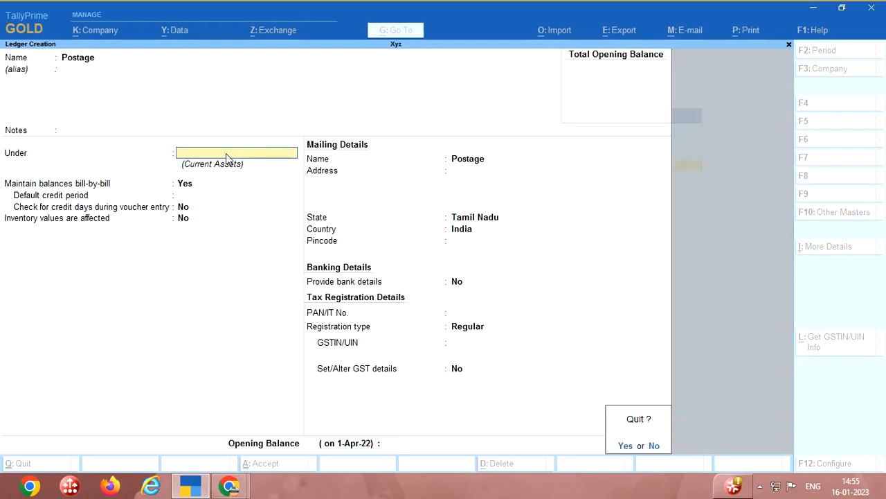
pyautogui.press('y')
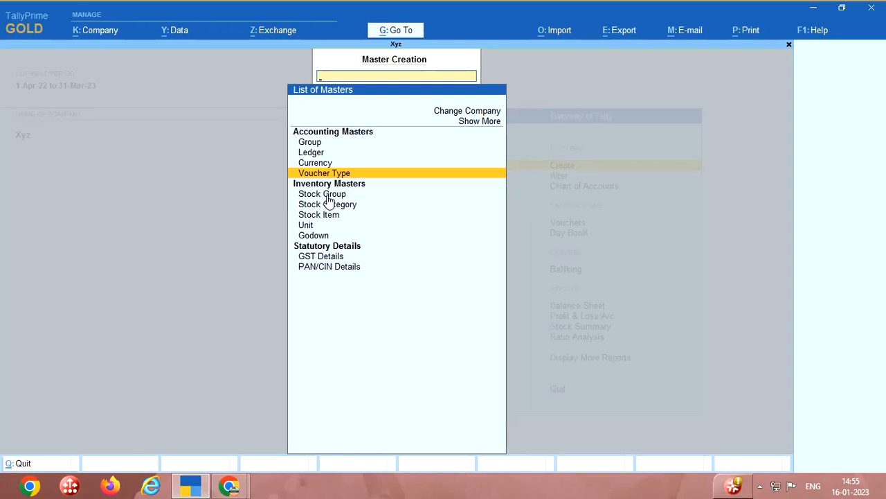
# Step: Move the highlight down to Stock Group in the List of Masters
pyautogui.press('Down')
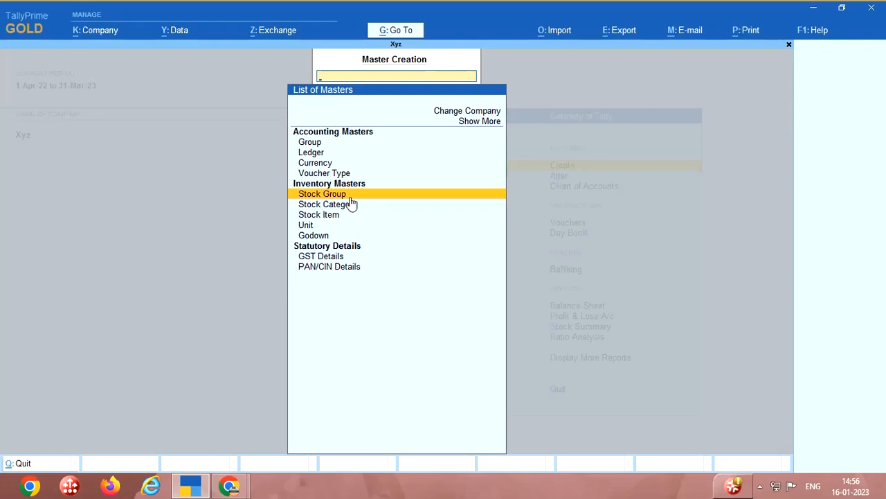
# Step: Close the Stock Group form, browse down to Godown, then leave the master list for the Gateway
pyautogui.click(349, 195)
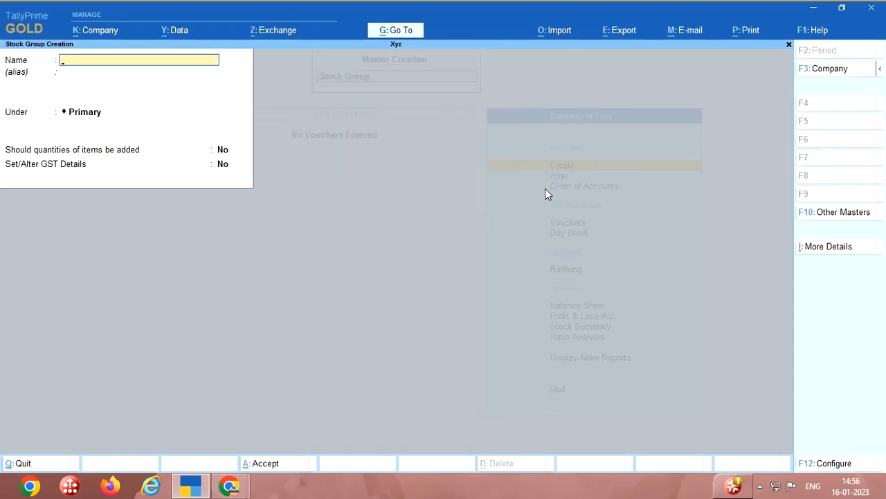
pyautogui.press('Escape')
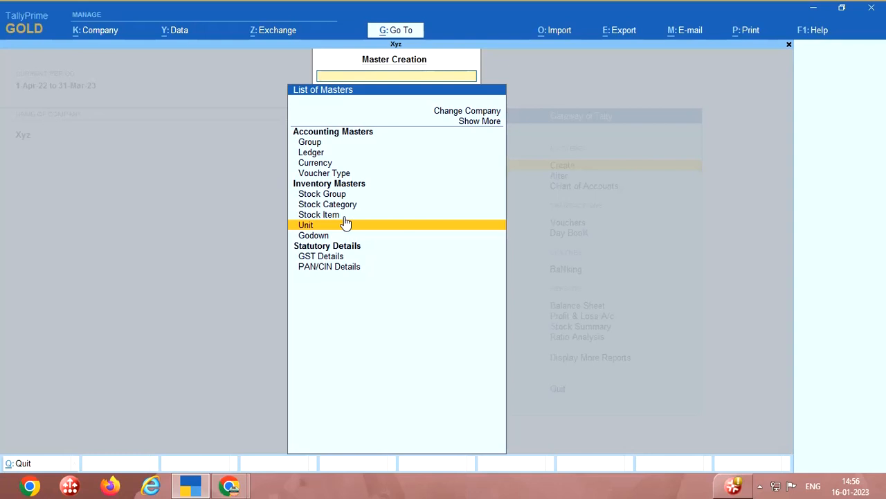
pyautogui.press('Down')
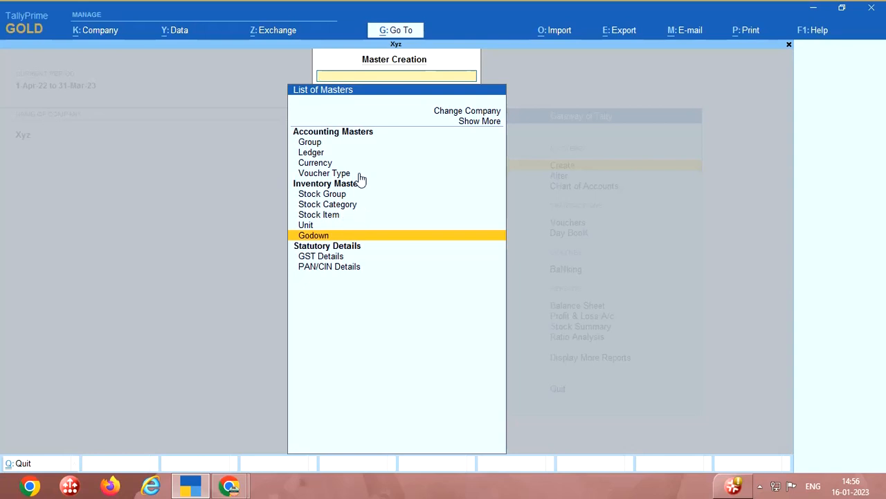
pyautogui.press('Escape')
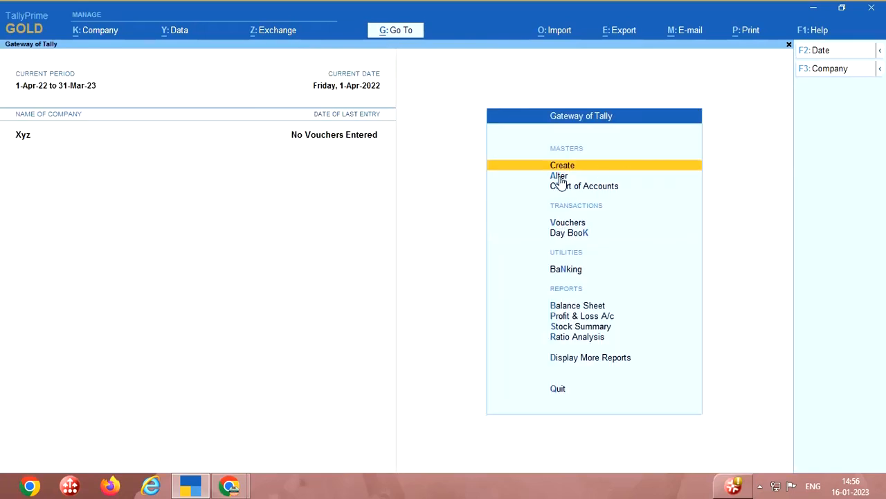
pyautogui.click(560, 176)
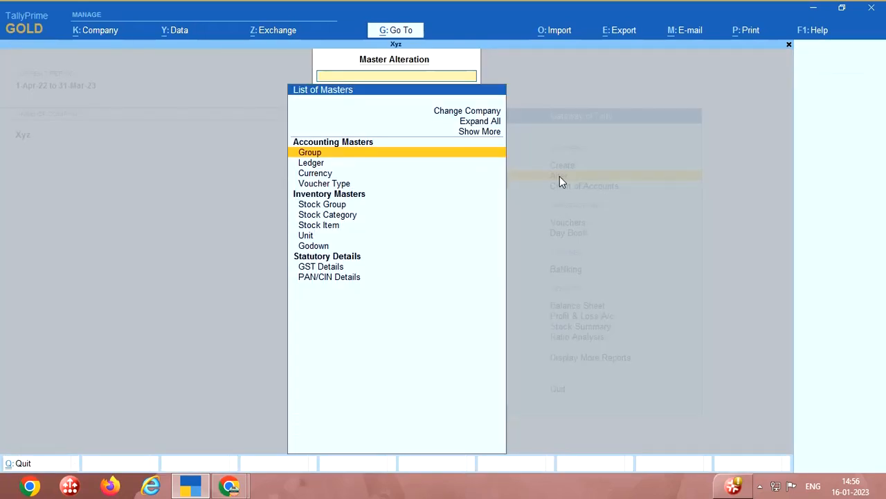
pyautogui.press('Down')
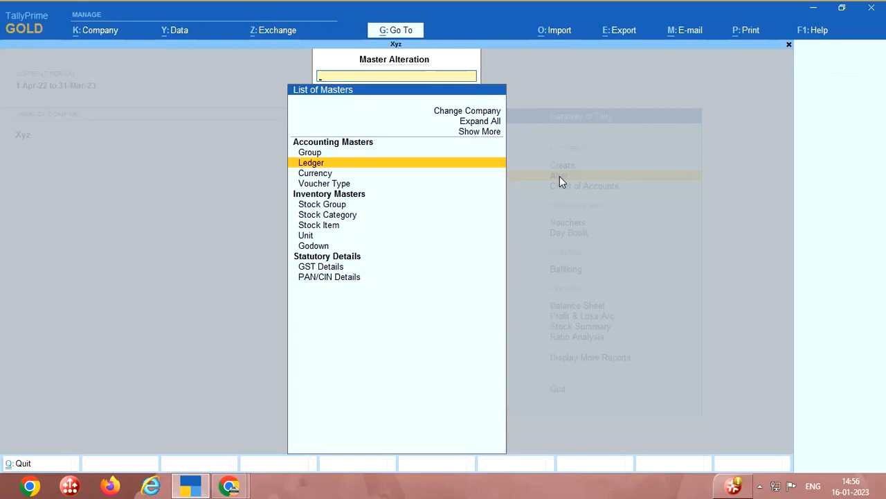
pyautogui.press('Return')
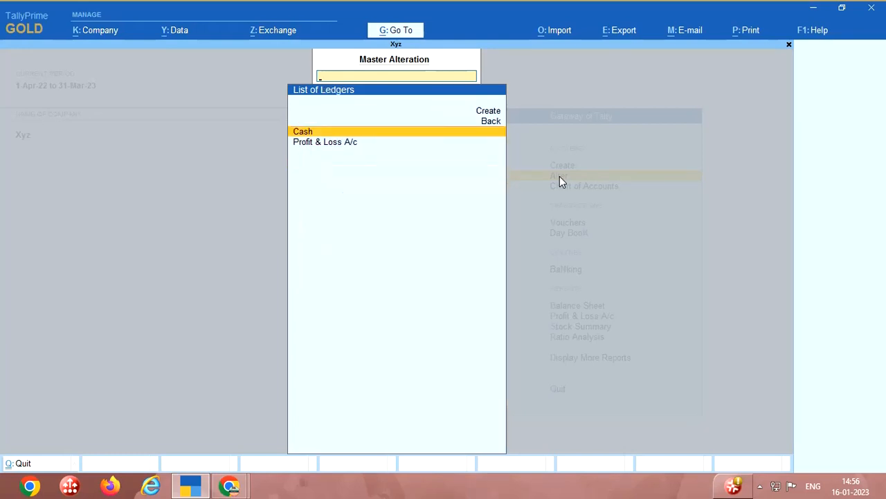
pyautogui.press('Return')
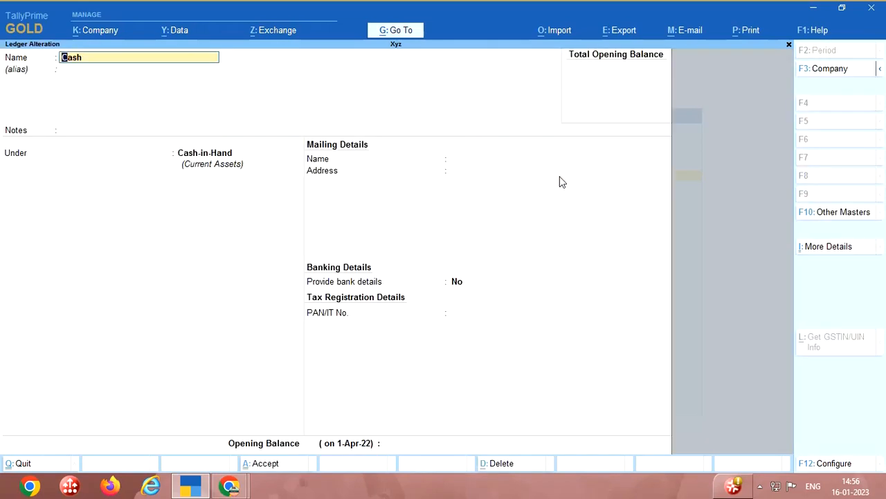
pyautogui.write('dsfksjkfdj')
pyautogui.press('BackSpace')
pyautogui.press('BackSpace')
pyautogui.press('BackSpace')
pyautogui.press('BackSpace')
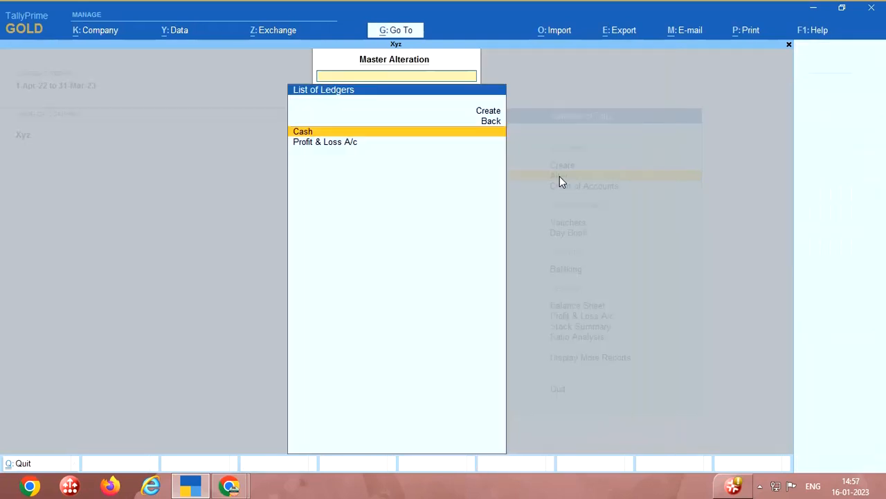
pyautogui.press('Escape')
pyautogui.press('Escape')
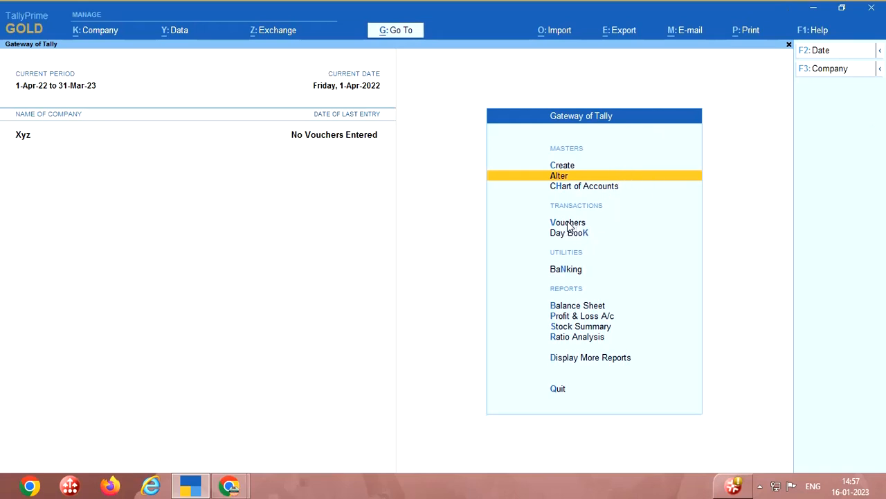
# Step: Start Receipt voucher No. 1 with Cash as the account and move to Particulars
pyautogui.click(568, 222)
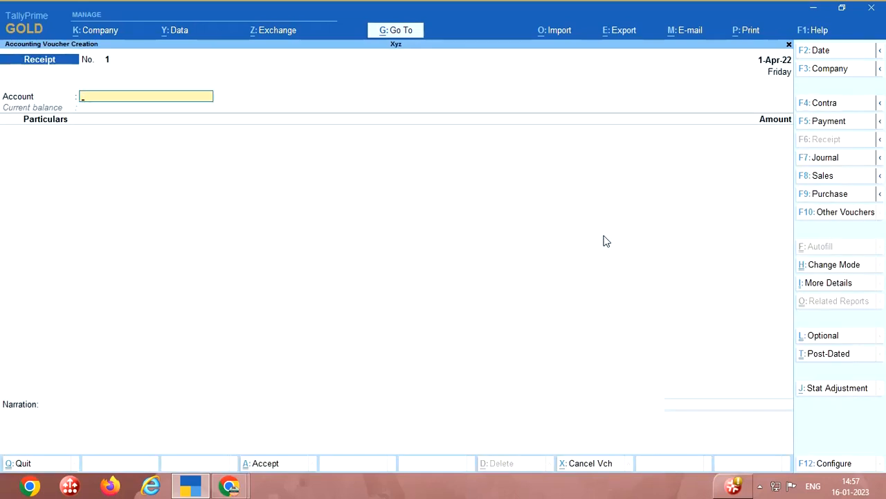
pyautogui.write('Cas')
pyautogui.press('Return')
pyautogui.press('Return')
pyautogui.press('Return')
pyautogui.press('Return')
pyautogui.press('Return')
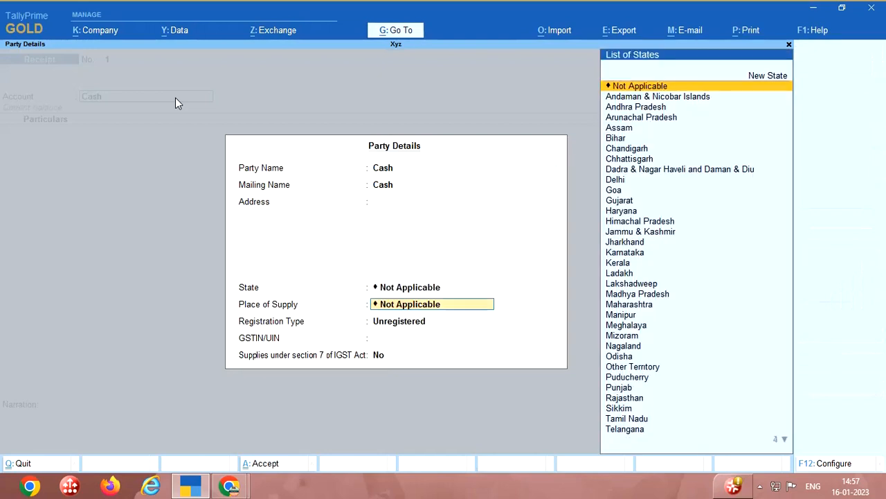
pyautogui.hotkey('ctrl', 'a')
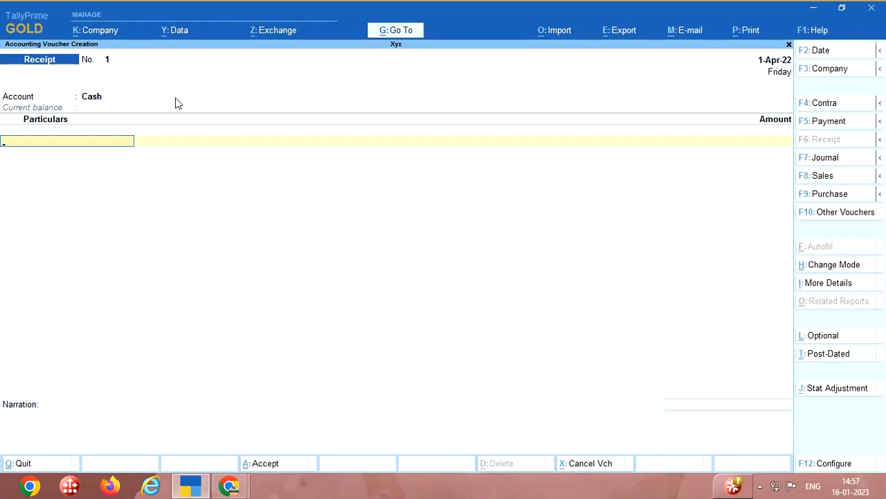
pyautogui.write('d')
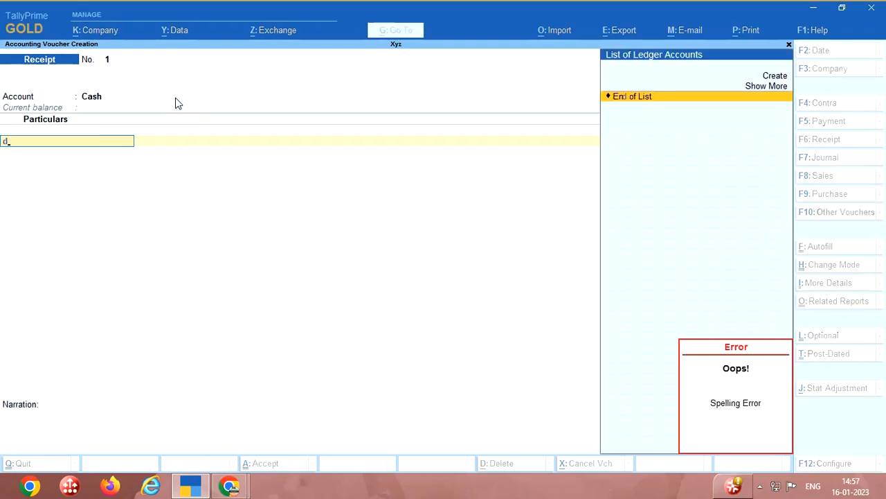
pyautogui.press('BackSpace')
# Step: Create ledger Customer 1 under Sundry Debtors via Alt+C, skipping GSTIN, and accept it
pyautogui.hotkey('alt', 'c')
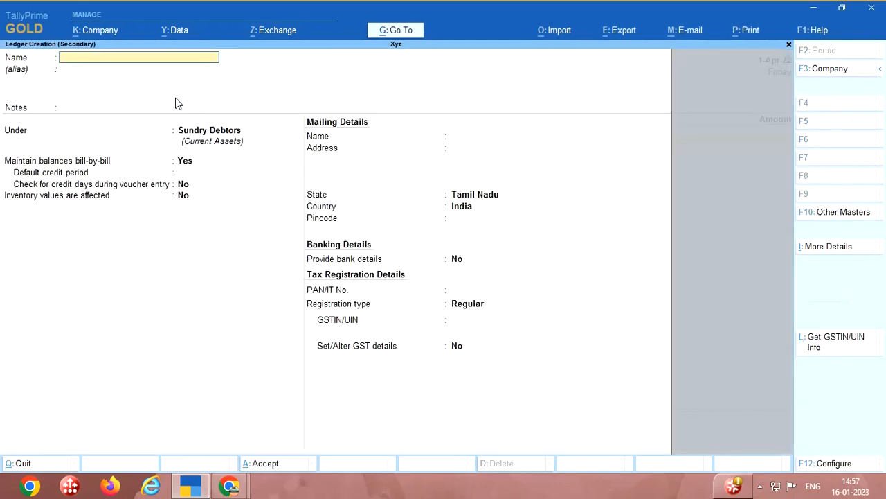
pyautogui.write('Custoime')
pyautogui.press('BackSpace')
pyautogui.press('BackSpace')
pyautogui.press('BackSpace')
pyautogui.write('mer')
pyautogui.press('Return')
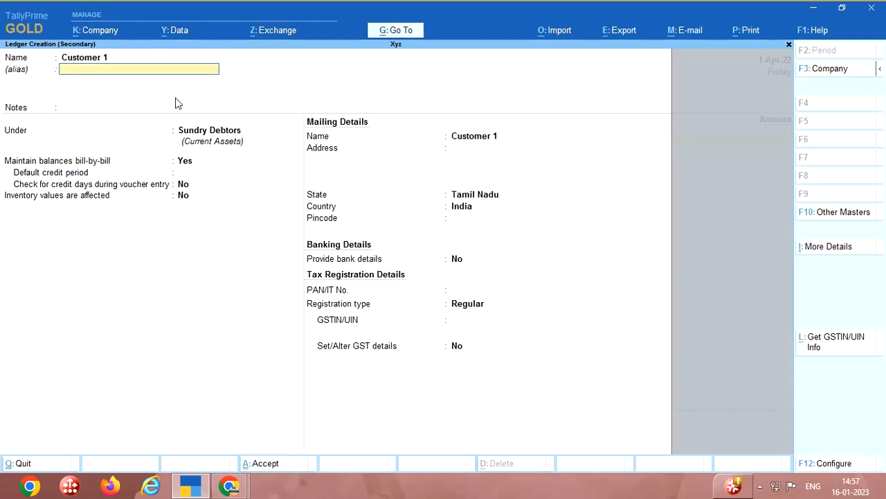
pyautogui.press('Return')
pyautogui.press('Return')
pyautogui.press('Return')
pyautogui.press('Return')
pyautogui.press('Return')
pyautogui.press('Return')
pyautogui.press('Return')
pyautogui.press('Return')
pyautogui.press('Return')
pyautogui.press('Return')
pyautogui.press('Return')
pyautogui.press('Return')
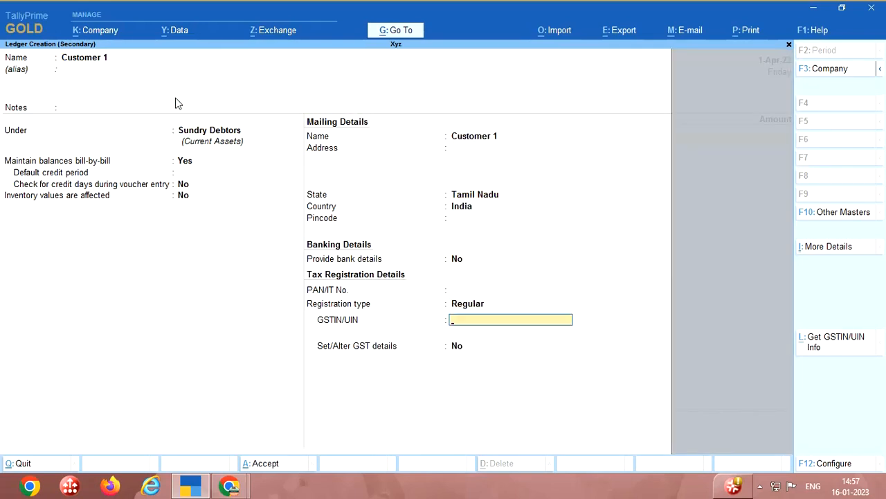
pyautogui.press('Return')
pyautogui.press('Return')
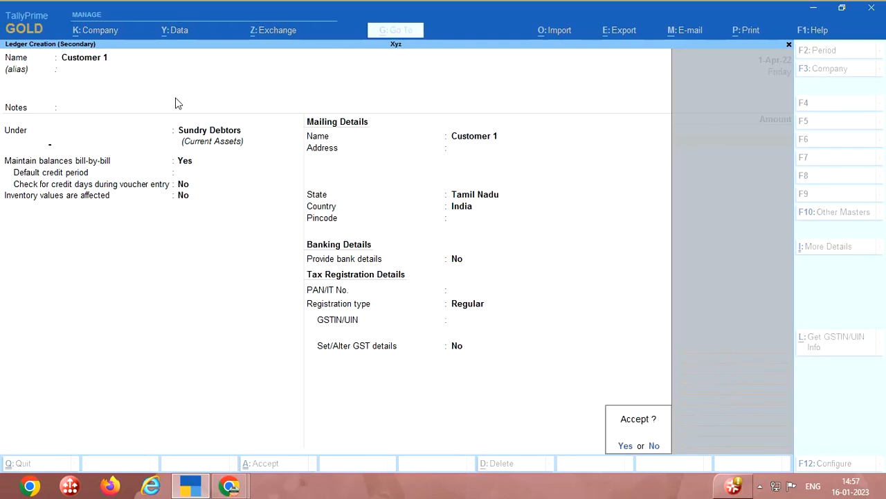
pyautogui.press('Return')
pyautogui.press('Return')
pyautogui.write('500')
pyautogui.press('Return')
pyautogui.press('Return')
pyautogui.press('Return')
pyautogui.press('Return')
pyautogui.press('Return')
pyautogui.write('being amount rec')
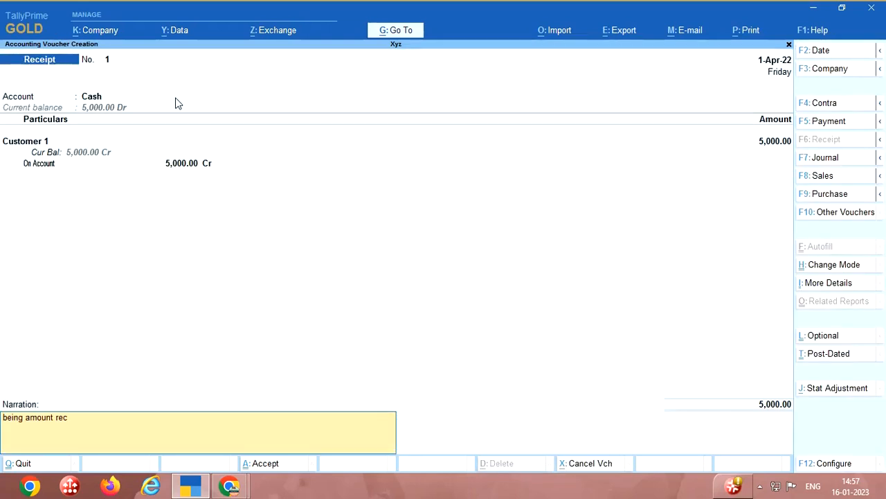
pyautogui.write('d from customer')
pyautogui.write(' 1')
# Step: Save the 5,000 receipt narrated 'being amount recd from customer 1', then move to a Payment voucher
pyautogui.press('Return')
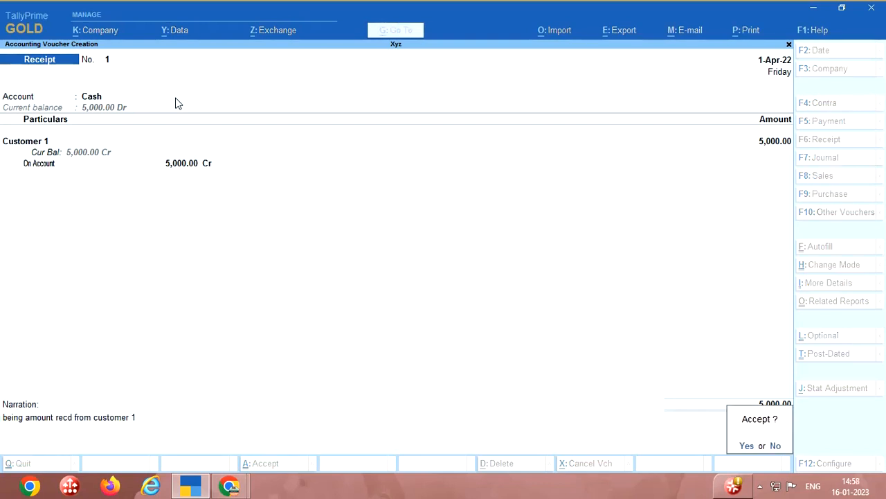
pyautogui.press('Return')
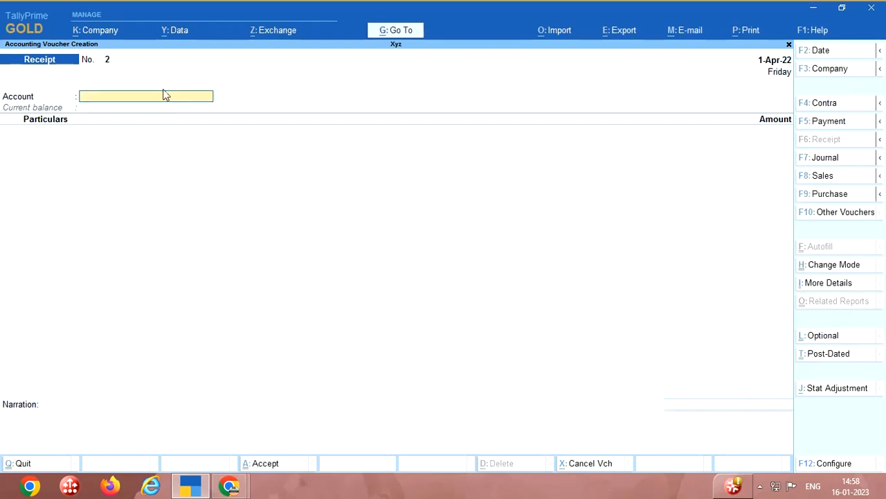
pyautogui.click(829, 121)
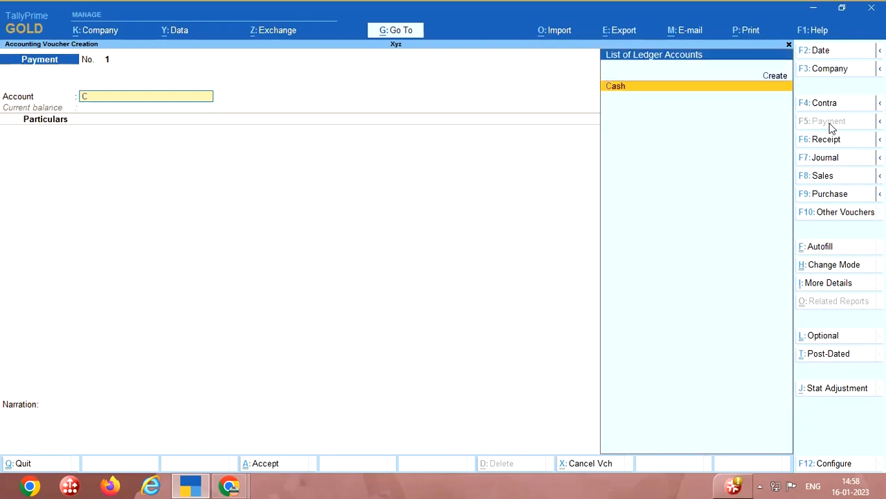
pyautogui.write('Cash')
# Step: Set Cash as payment account and create a Salary ledger under Indirect Expenses from Particulars
pyautogui.press('Return')
pyautogui.press('Return')
pyautogui.press('Return')
pyautogui.press('Return')
pyautogui.press('Return')
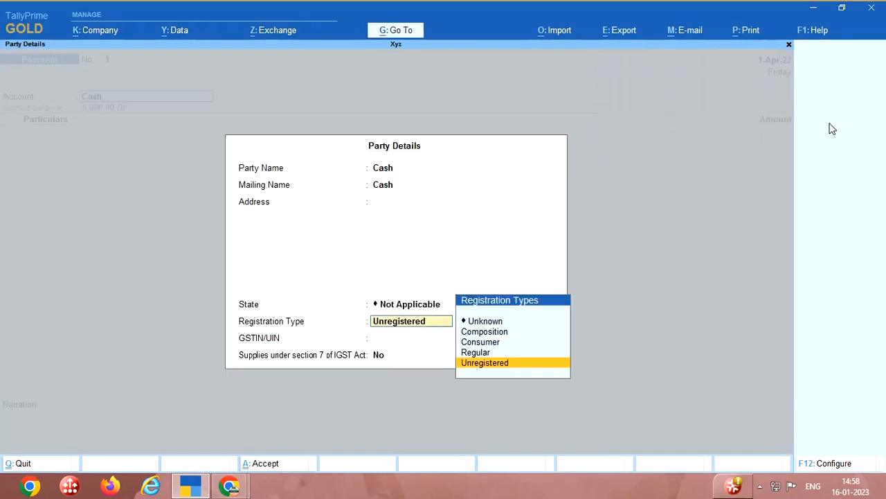
pyautogui.hotkey('ctrl', 'a')
pyautogui.write('s')
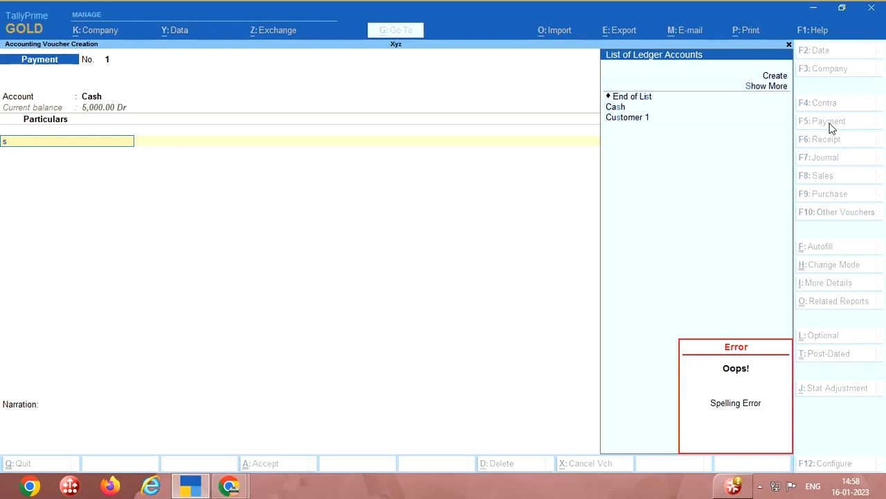
pyautogui.press('Escape')
pyautogui.press('Down')
pyautogui.press('Down')
pyautogui.press('Down')
pyautogui.press('ctrl')
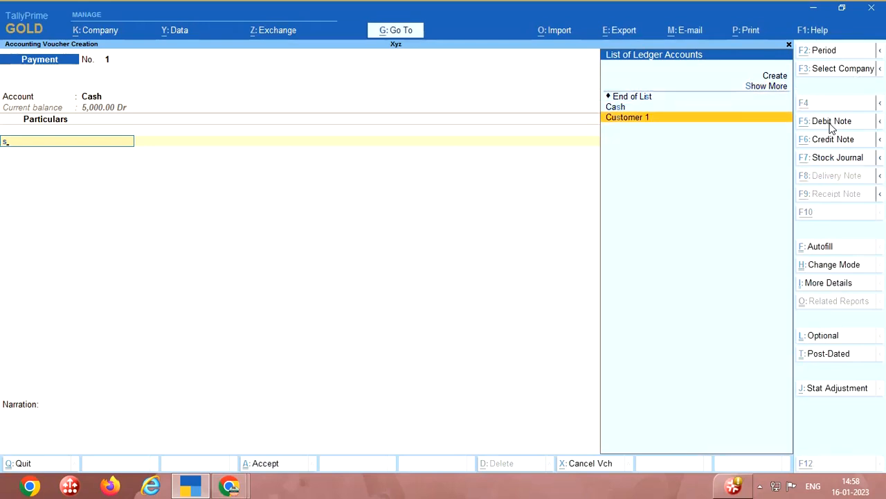
pyautogui.hotkey('alt', 'c')
pyautogui.write('Salary')
pyautogui.press('Return')
pyautogui.press('Return')
pyautogui.press('Return')
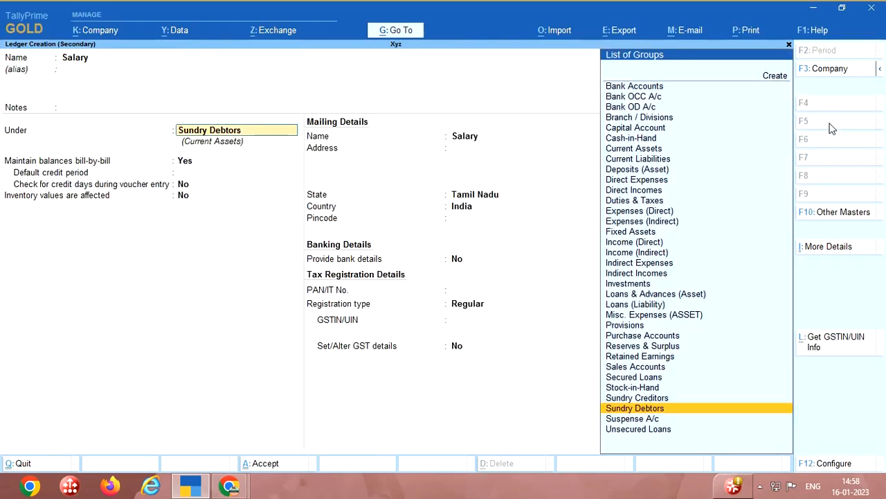
pyautogui.write('Ind')
pyautogui.press('Down')
pyautogui.press('Down')
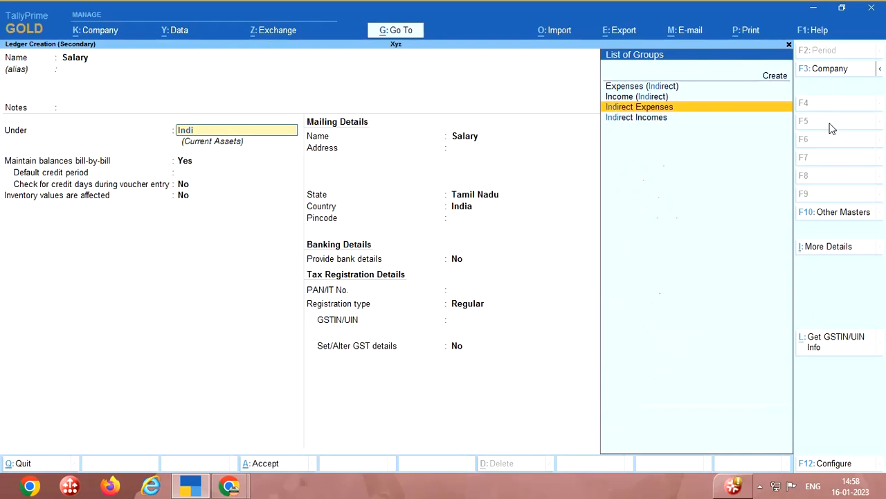
pyautogui.press('Return')
pyautogui.press('Return')
pyautogui.press('Return')
pyautogui.press('Return')
pyautogui.press('Return')
pyautogui.press('Return')
pyautogui.press('Return')
pyautogui.press('Return')
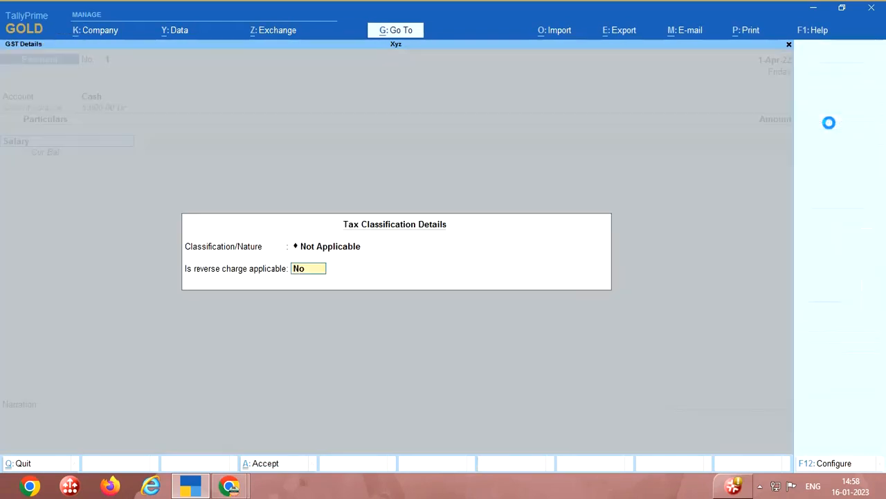
pyautogui.press('BackSpace')
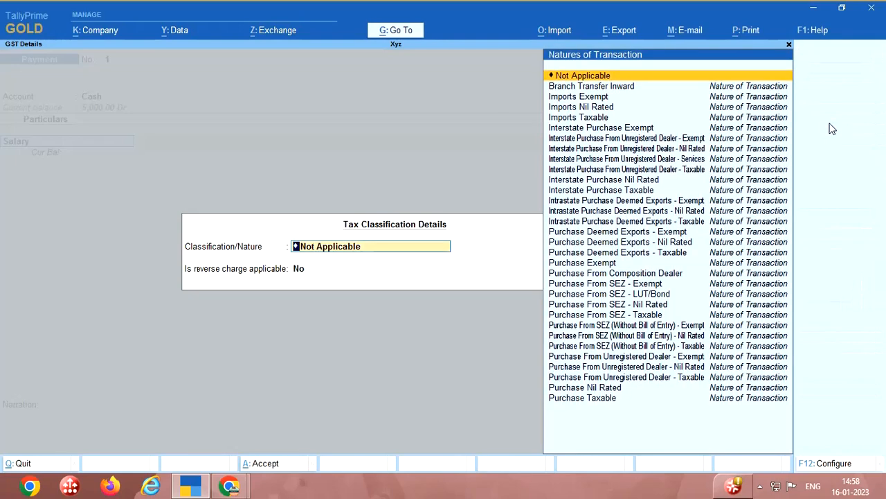
pyautogui.press('Return')
pyautogui.press('Return')
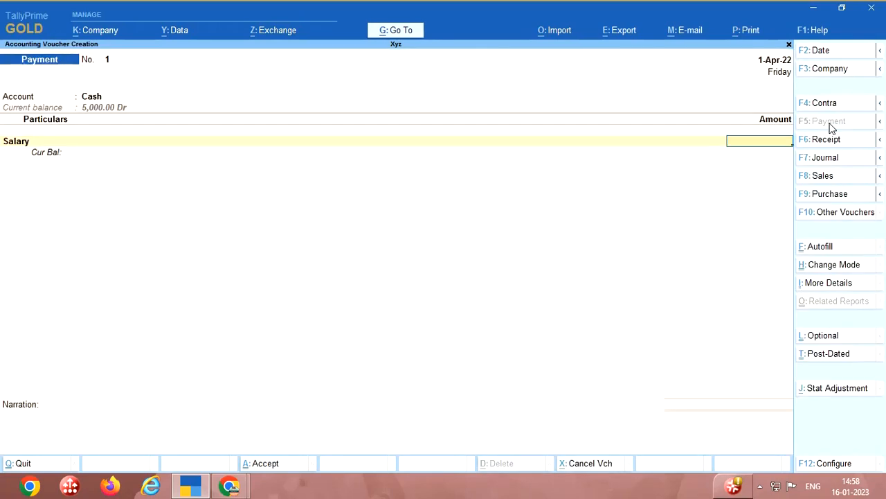
pyautogui.write('1000')
# Step: Save the 1,000 salary payment with narration 'paid salary', correcting the narration first
pyautogui.press('Return')
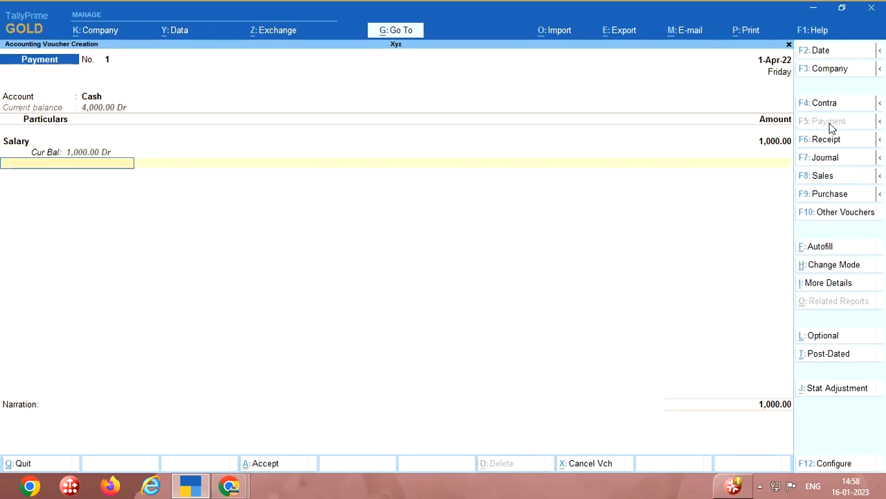
pyautogui.press('Return')
pyautogui.write('id sla')
pyautogui.press('Return')
pyautogui.press('Escape')
pyautogui.press('BackSpace')
pyautogui.press('BackSpace')
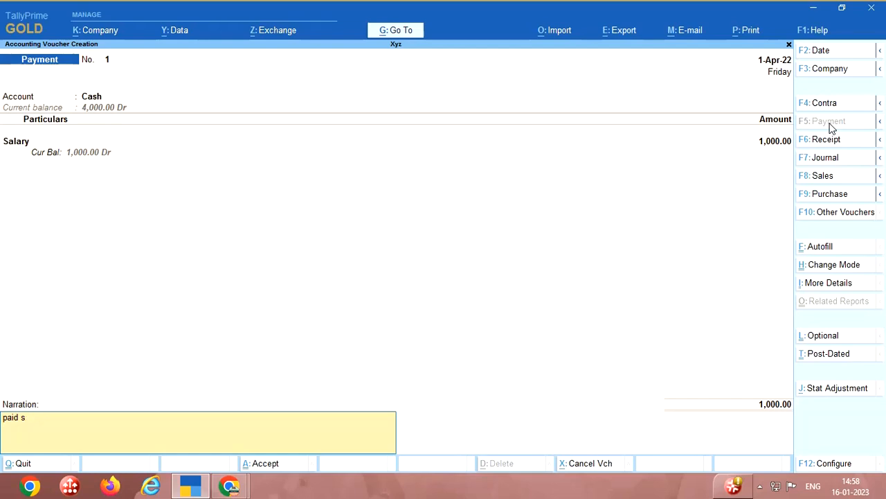
pyautogui.press('Return')
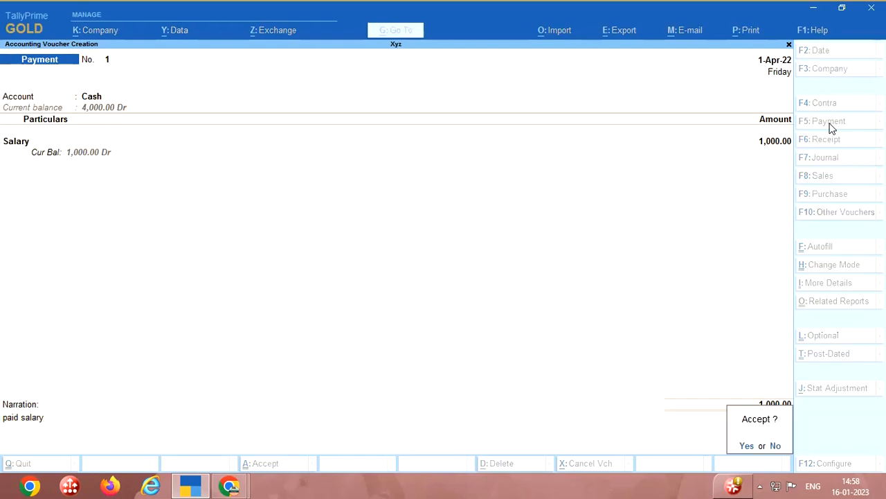
pyautogui.press('Return')
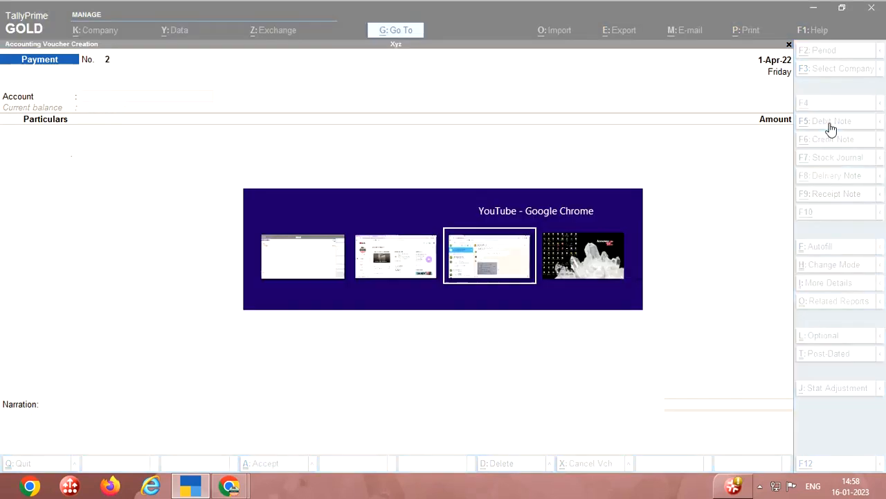
pyautogui.hotkey('alt', 'Tab')
pyautogui.hotkey('alt', 'Tab')
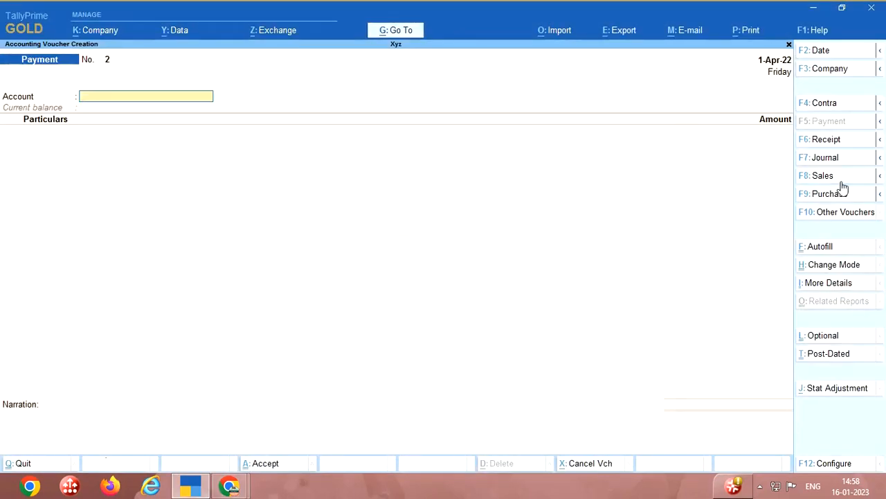
# Step: Switch to a Contra voucher and create the Hdfc Bank ledger under Bank Accounts as its account
pyautogui.click(831, 108)
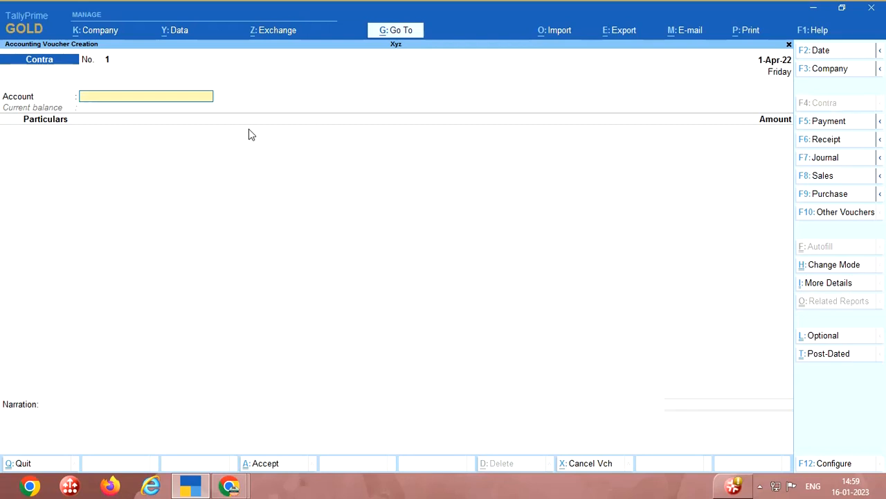
pyautogui.write('x')
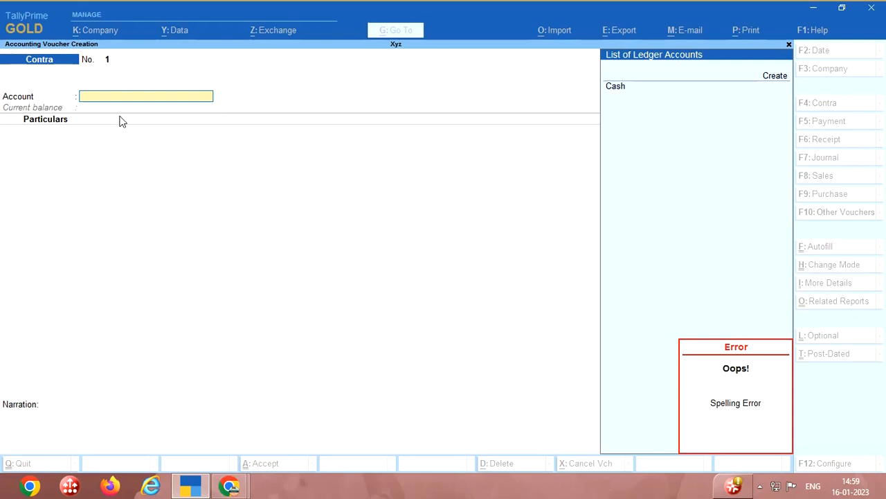
pyautogui.hotkey('alt', 'c')
pyautogui.write('Hdf')
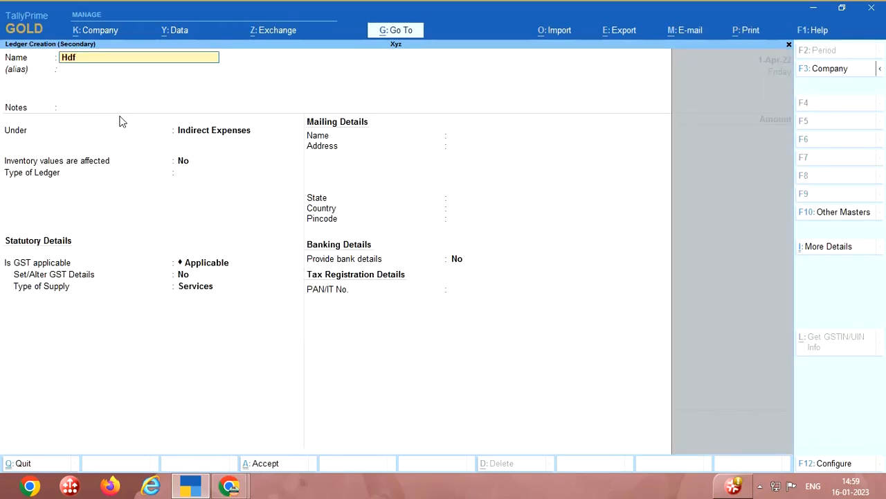
pyautogui.write('c Bank')
pyautogui.press('Return')
pyautogui.press('Return')
pyautogui.press('Return')
pyautogui.write('Bank')
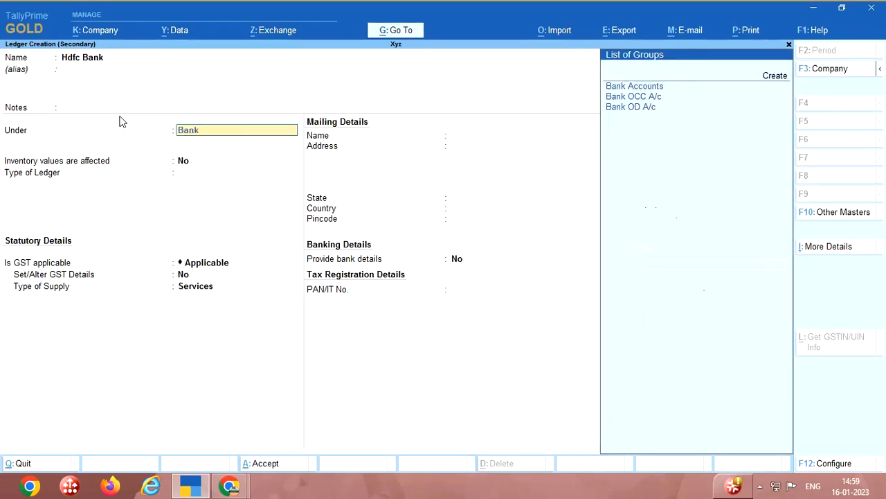
pyautogui.press('Down')
pyautogui.press('Return')
pyautogui.press('Return')
pyautogui.press('Return')
pyautogui.press('Return')
pyautogui.press('Return')
pyautogui.press('Return')
pyautogui.press('Return')
pyautogui.press('Return')
pyautogui.press('Return')
pyautogui.press('Return')
pyautogui.press('Return')
pyautogui.press('Return')
pyautogui.press('Return')
pyautogui.press('Return')
pyautogui.press('Return')
pyautogui.press('Return')
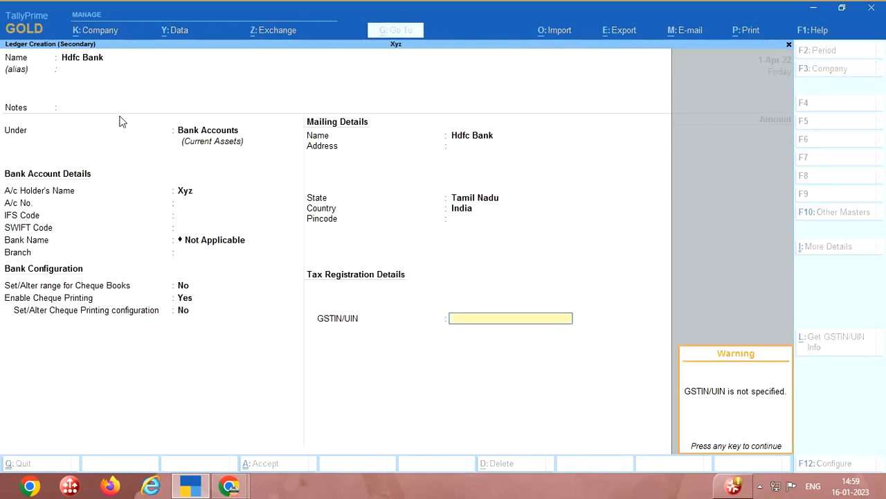
# Step: Save Contra No. 1 depositing 2,000 from Cash into Hdfc Bank, narrated 'cash deposited to hdfc bank'
pyautogui.press('Return')
pyautogui.press('Return')
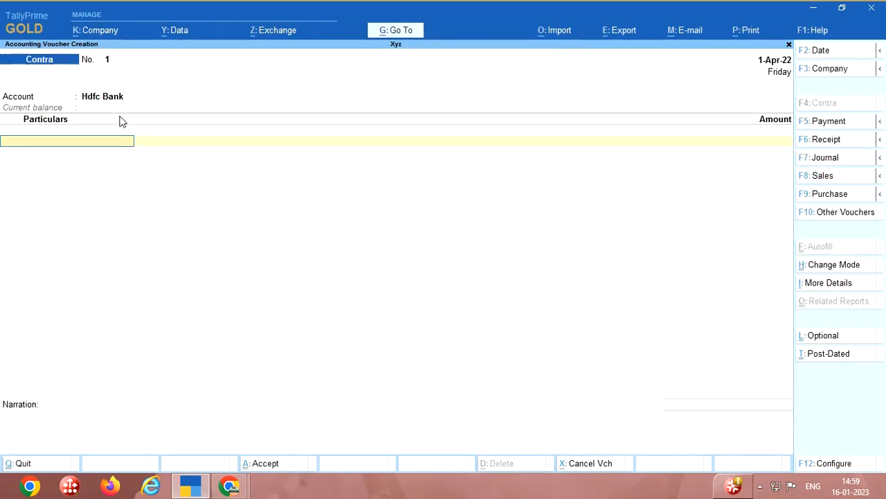
pyautogui.write('Cc')
pyautogui.press('Return')
pyautogui.write('2')
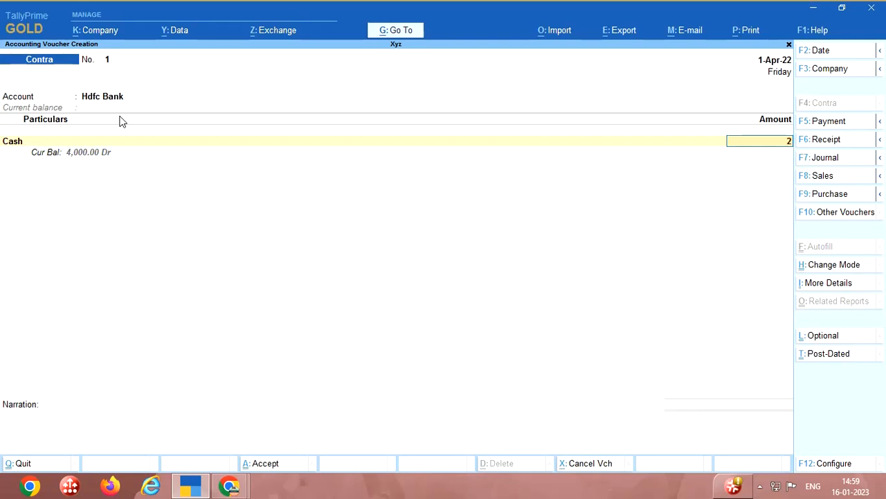
pyautogui.write('000')
pyautogui.press('Return')
pyautogui.press('Return')
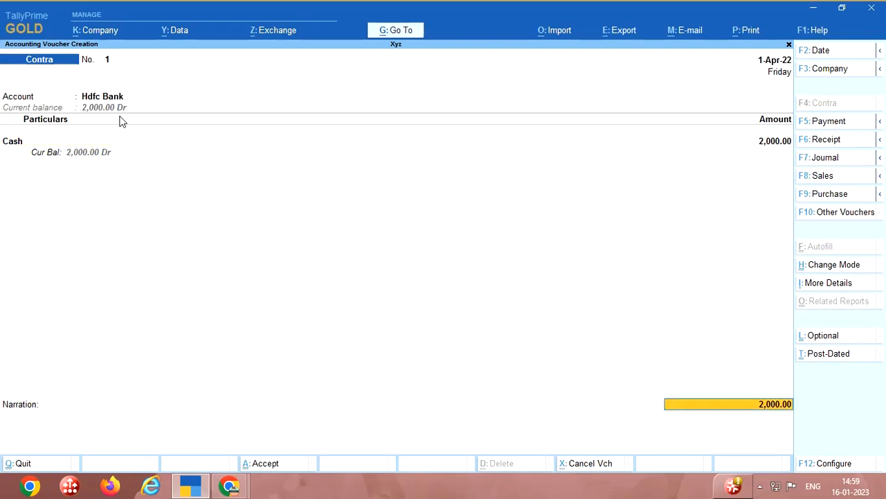
pyautogui.press('Return')
pyautogui.press('Return')
pyautogui.press('Return')
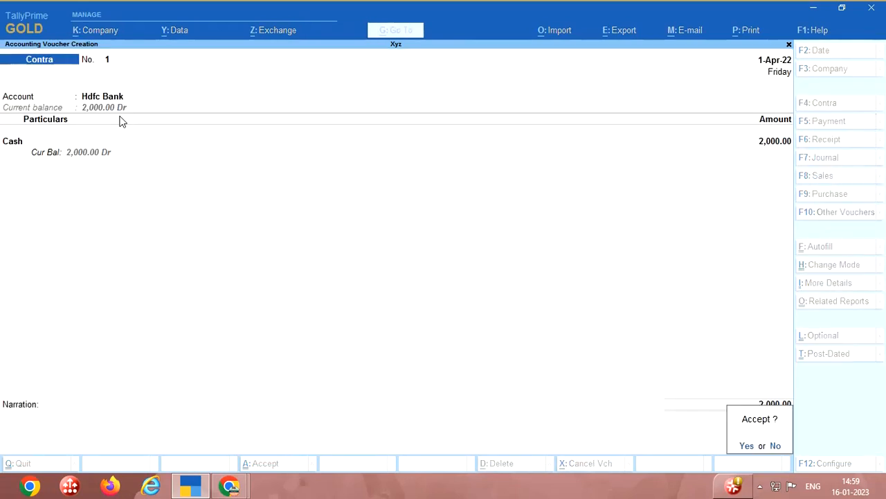
pyautogui.write('ncash depo')
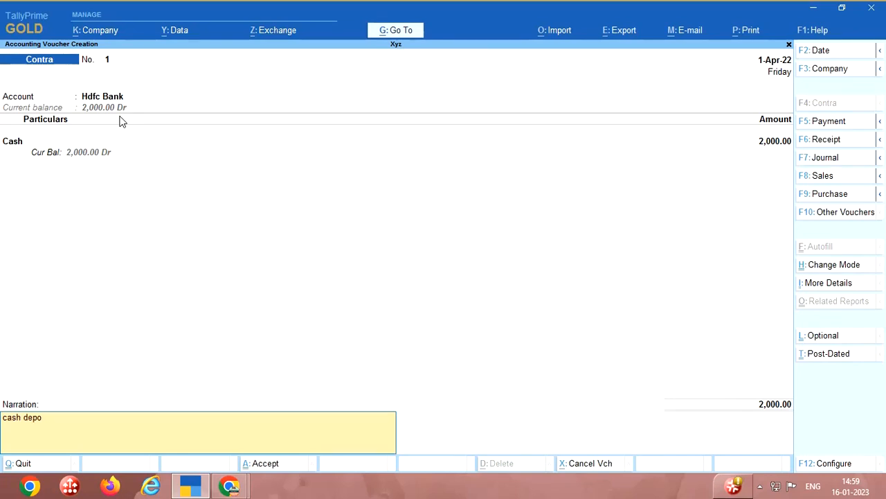
pyautogui.write(' hdfc bank')
pyautogui.press('Return')
pyautogui.press('Return')
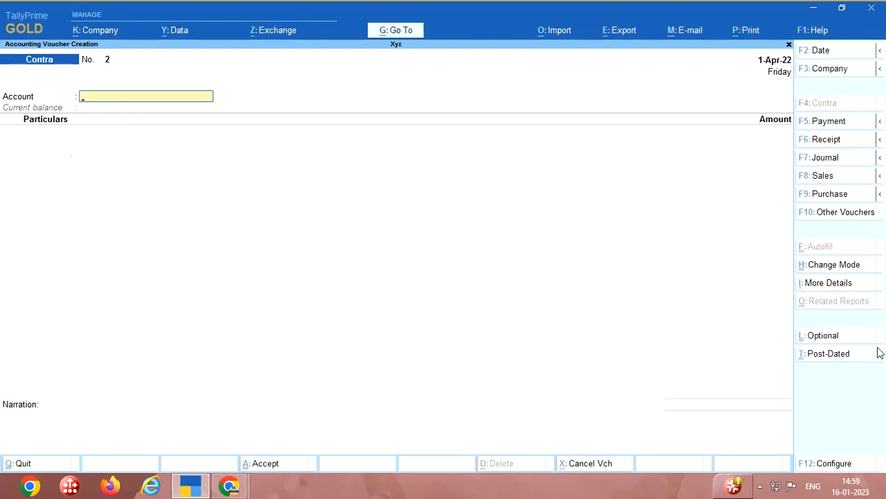
# Step: In Contra No. 2 set Cash as account, Hdfc Bank in particulars with 1,500 and accept bank allocation
pyautogui.click(759, 486)
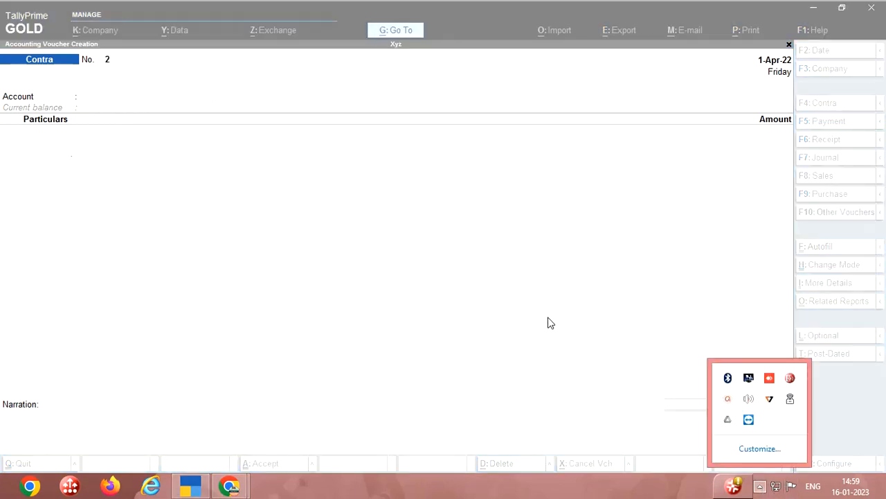
pyautogui.click(501, 307)
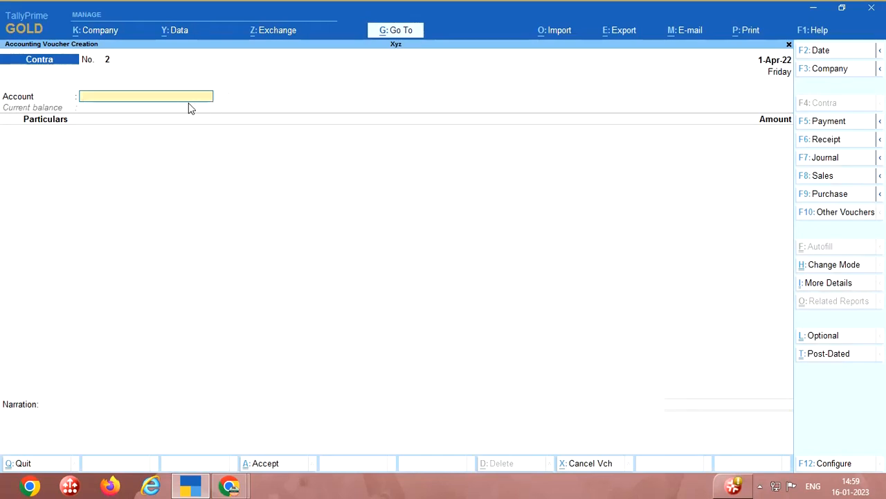
pyautogui.write('Cash')
pyautogui.press('Return')
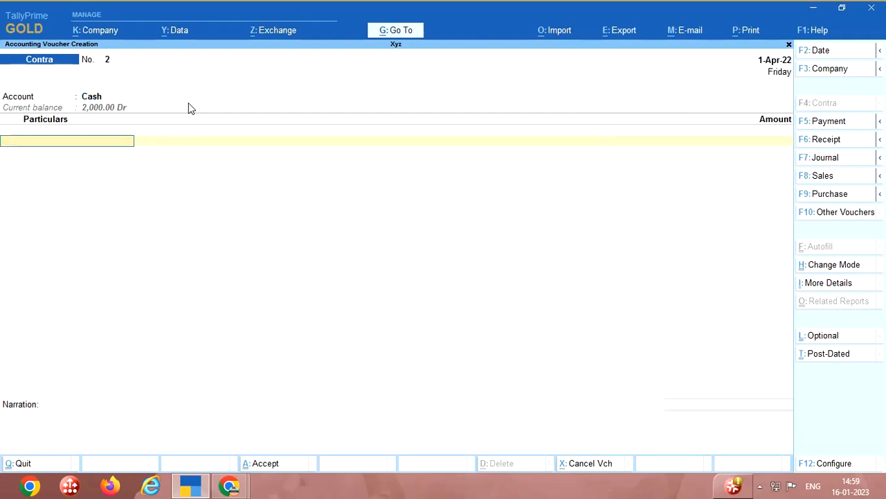
pyautogui.write('hd')
pyautogui.press('Return')
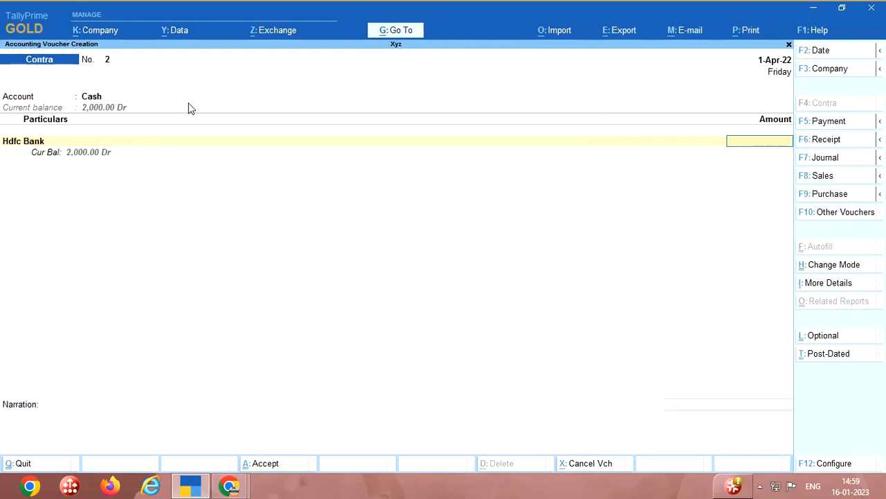
pyautogui.write('1500')
pyautogui.press('Return')
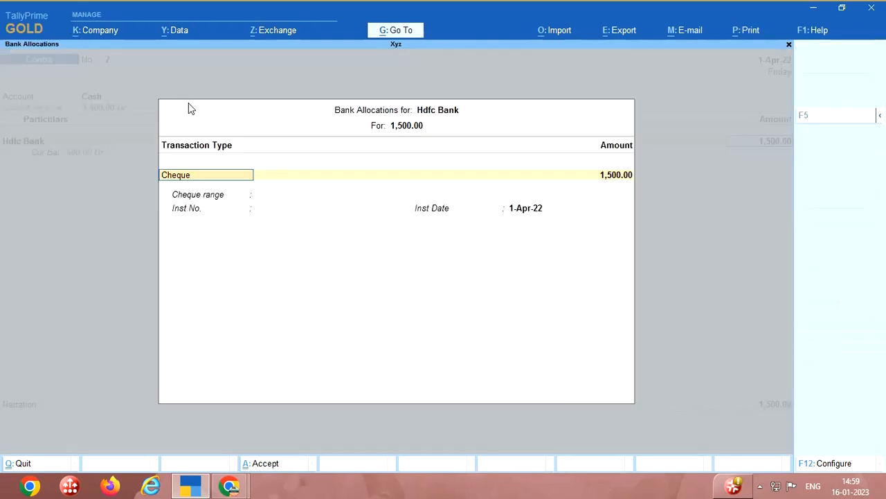
pyautogui.press('Return')
pyautogui.press('Return')
pyautogui.press('Return')
pyautogui.press('Return')
pyautogui.press('Return')
pyautogui.write('cash with')
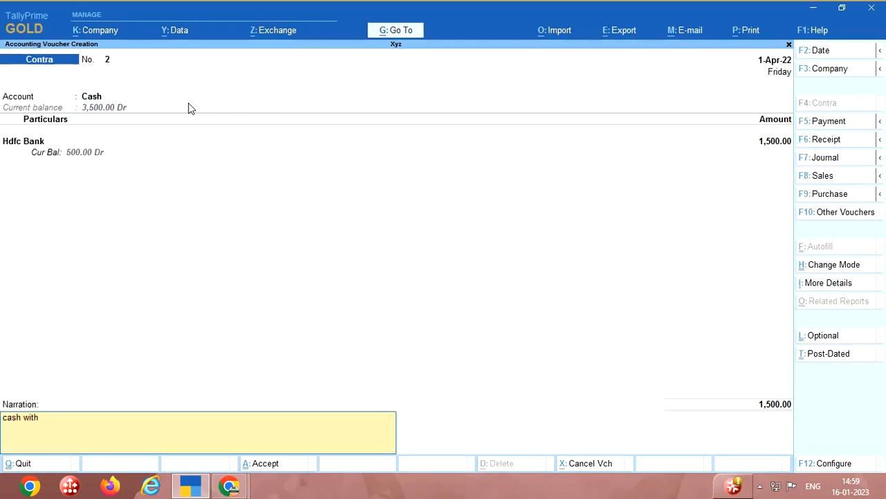
pyautogui.write('drn from')
# Step: Enter narration 'cash withdrn from hdfc bank' and save the withdrawal voucher
pyautogui.press('BackSpace')
pyautogui.press('BackSpace')
pyautogui.press('BackSpace')
pyautogui.write('hdfc ban')
pyautogui.press('Return')
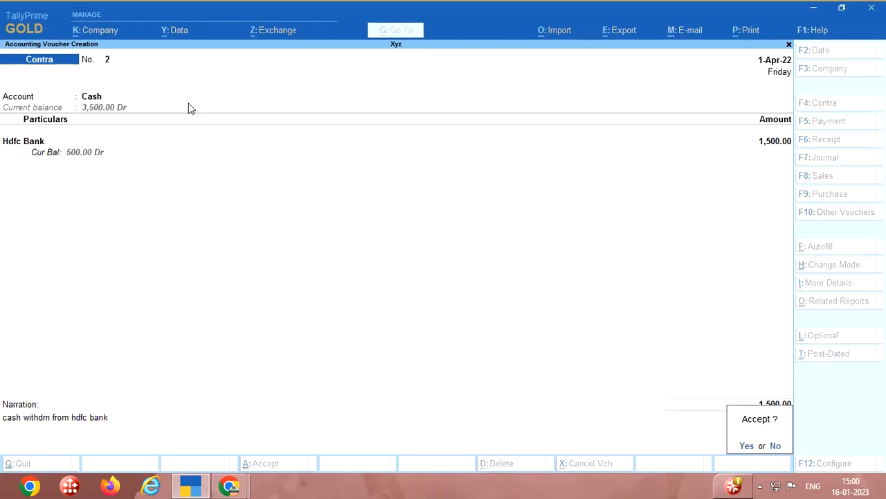
pyautogui.press('Return')
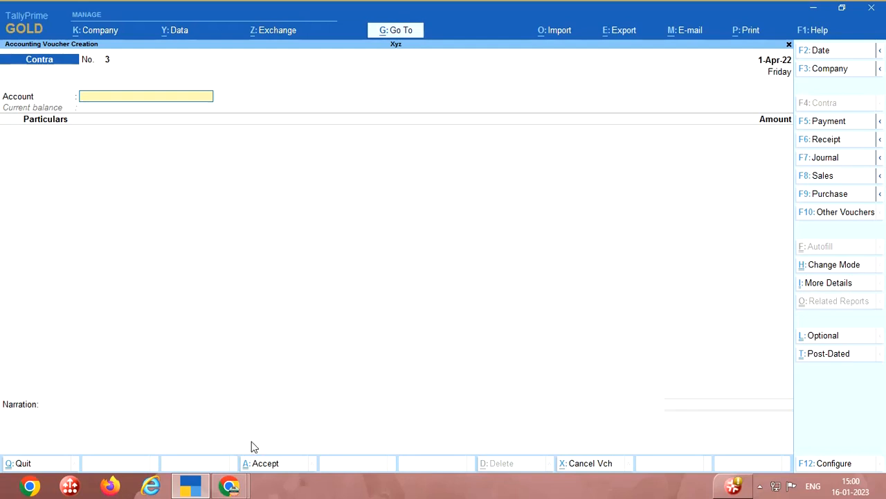
pyautogui.click(761, 485)
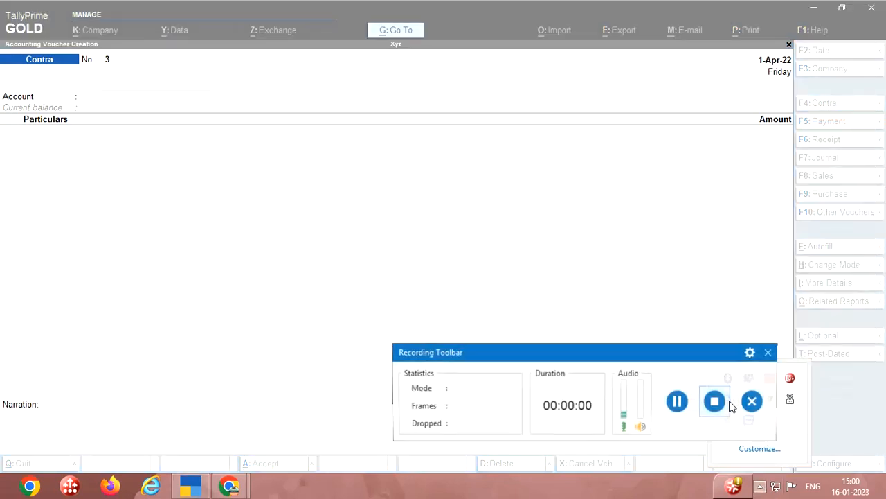